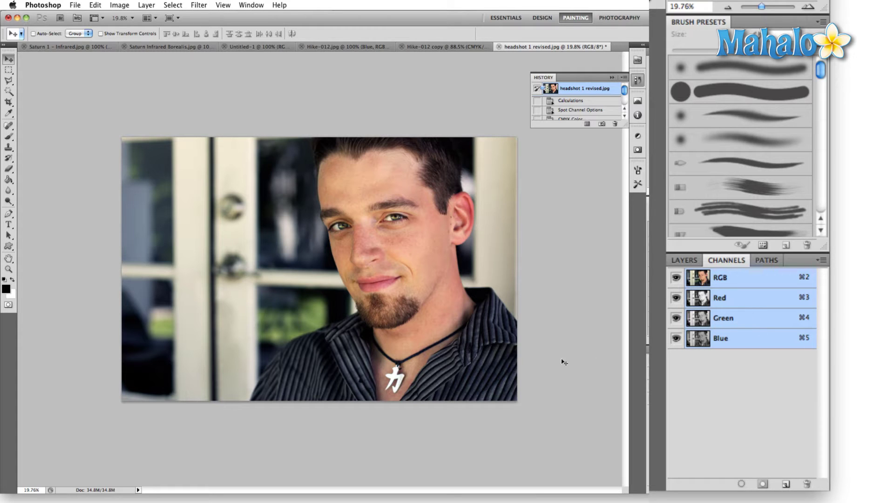
Convert the headshot to CMYK Color via Image > Mode and confirm the warning.
click(119, 5)
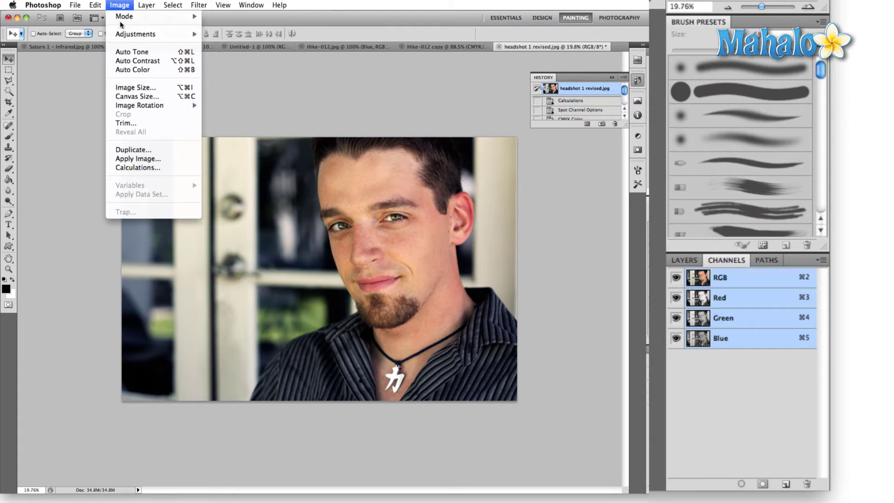
mouse_move(122, 18)
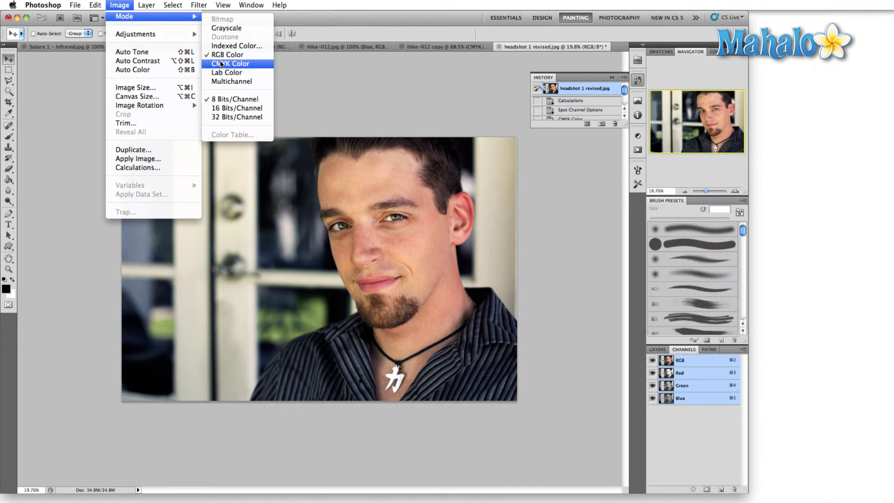
click(221, 64)
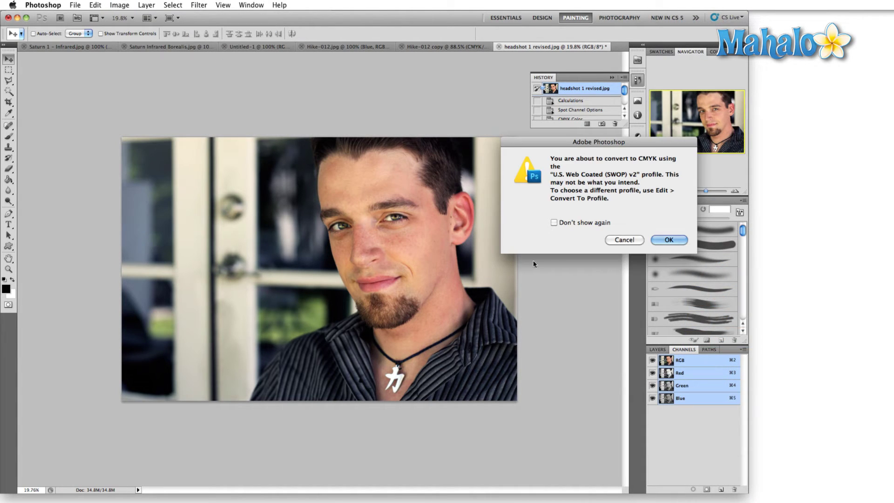
click(665, 239)
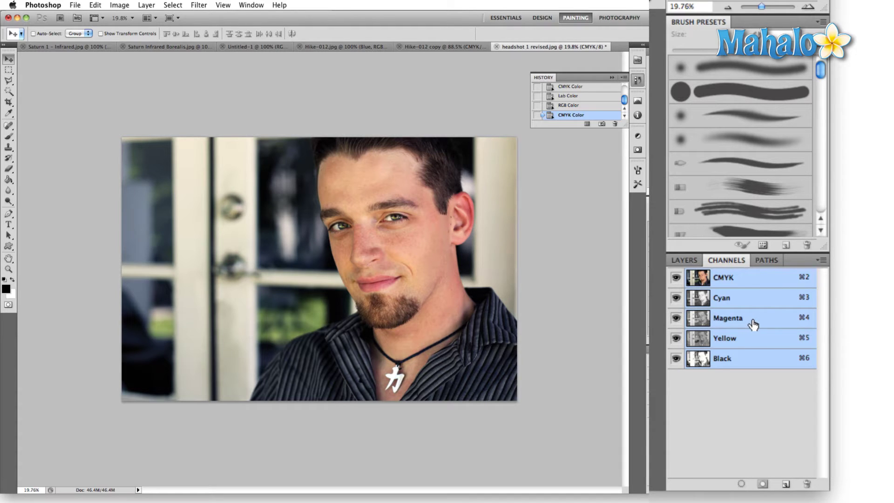
View the Magenta and Cyan channels alone, then return to the CMYK composite.
click(753, 324)
click(750, 295)
click(752, 277)
Turn on Show Channels in Color in the Interface preferences and accept.
key(i)
key(super+k)
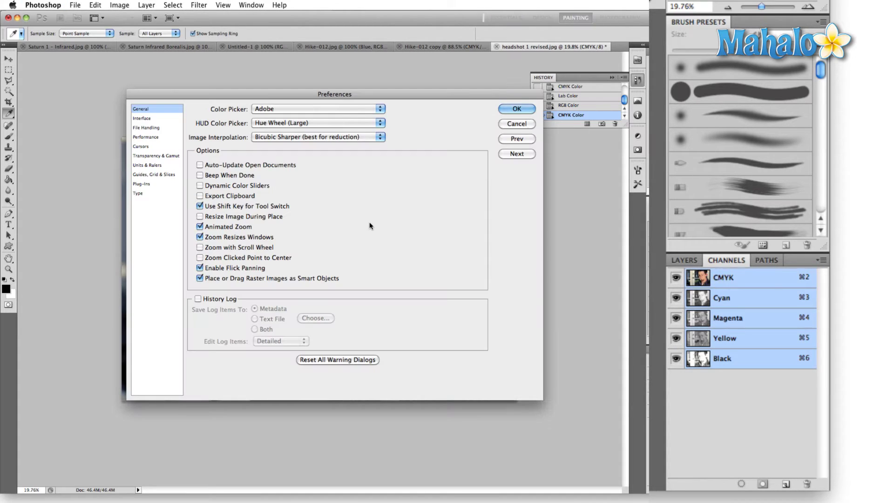
click(147, 118)
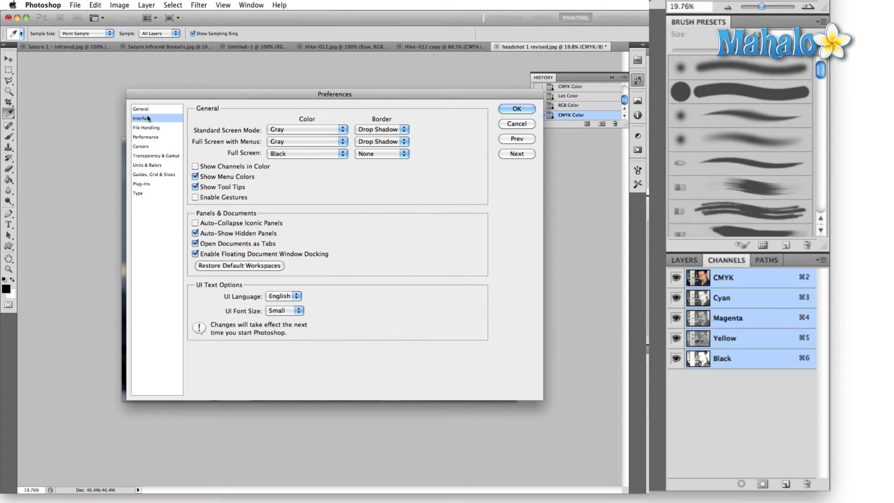
click(194, 167)
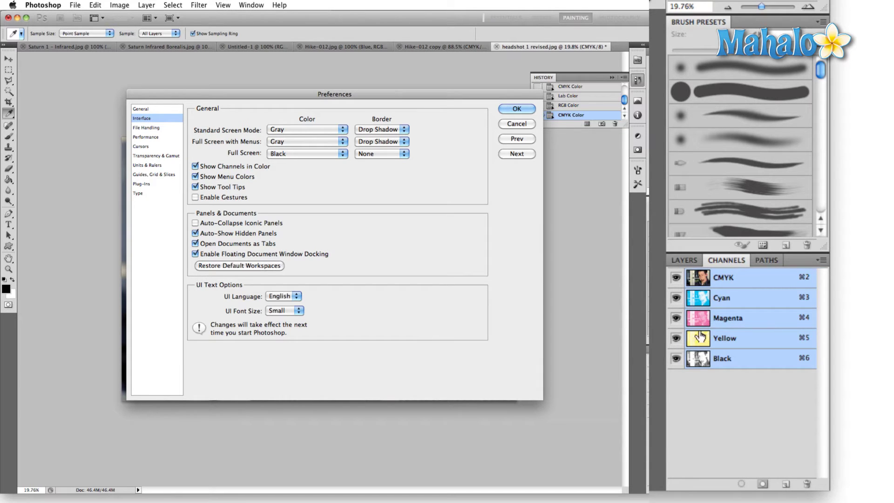
key(Return)
key(v)
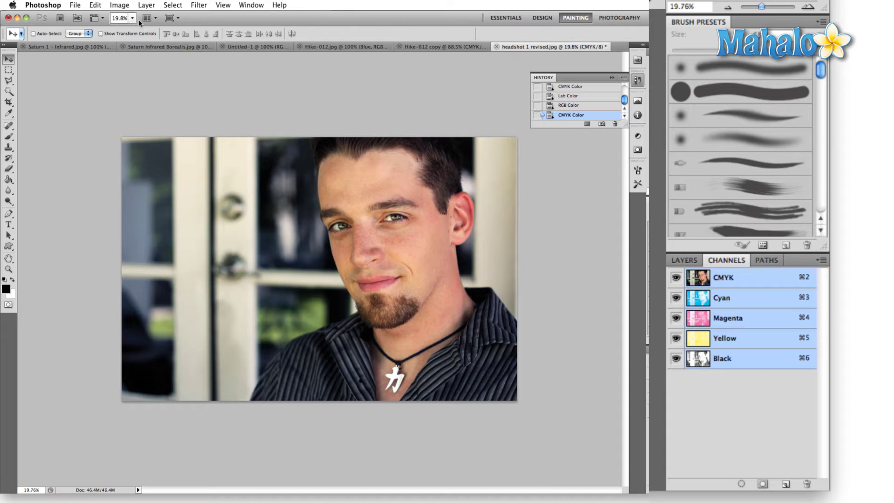
Choose Multichannel from the Image > Mode menu.
click(119, 5)
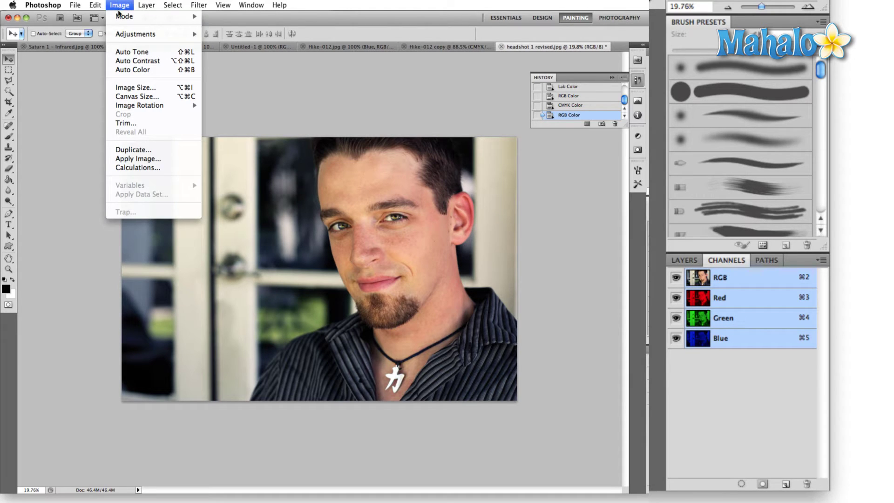
mouse_move(123, 17)
click(250, 82)
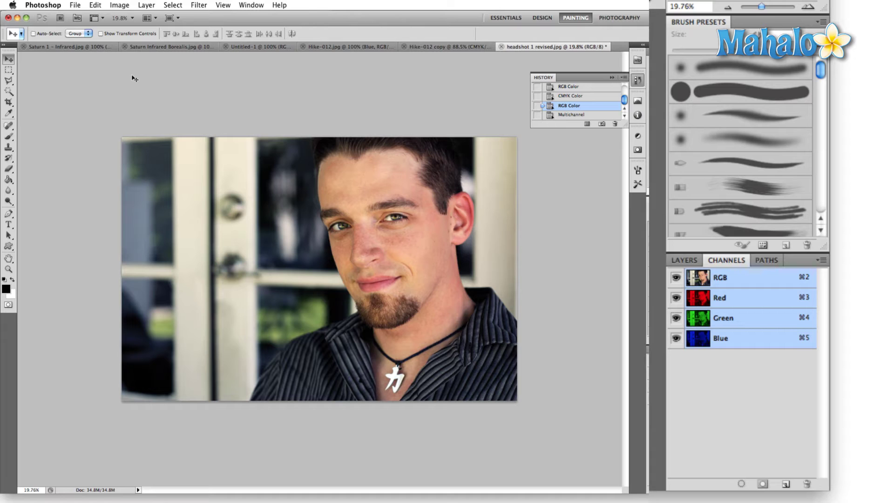
Switch the RGB headshot to Multichannel mode via Image > Mode.
click(122, 9)
mouse_move(124, 16)
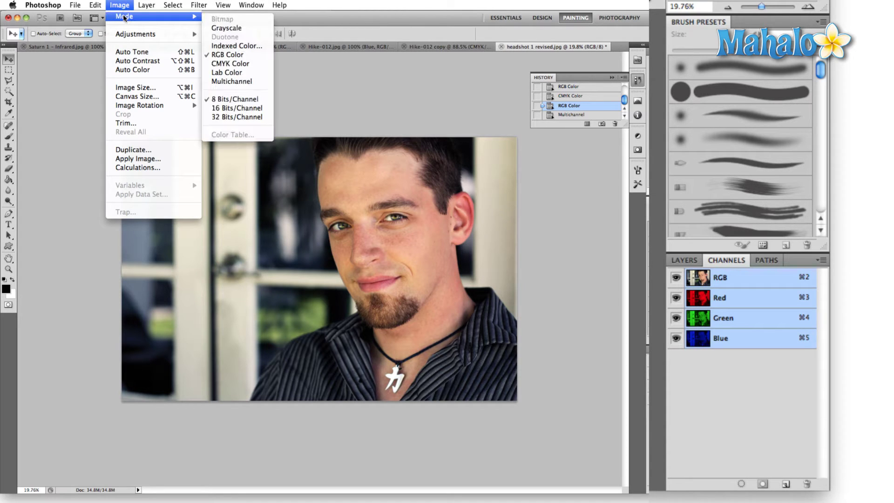
click(217, 81)
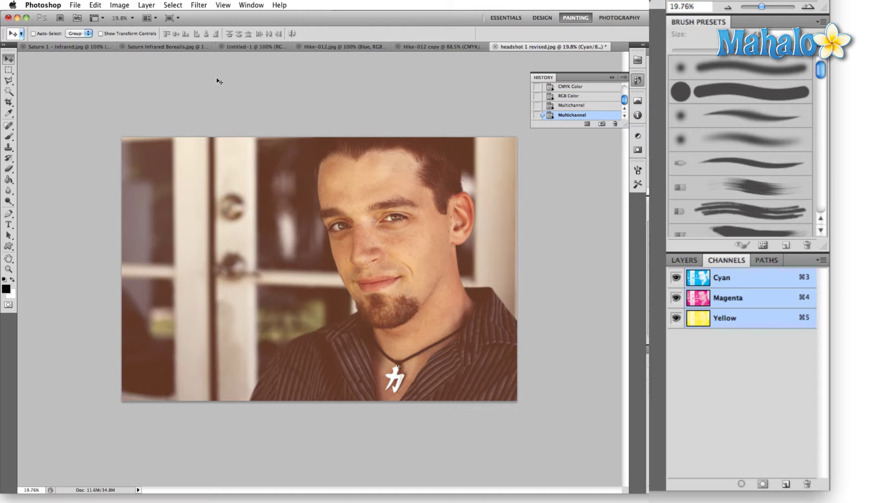
Turn off Show Channels in Color in the Interface preferences.
key(super+k)
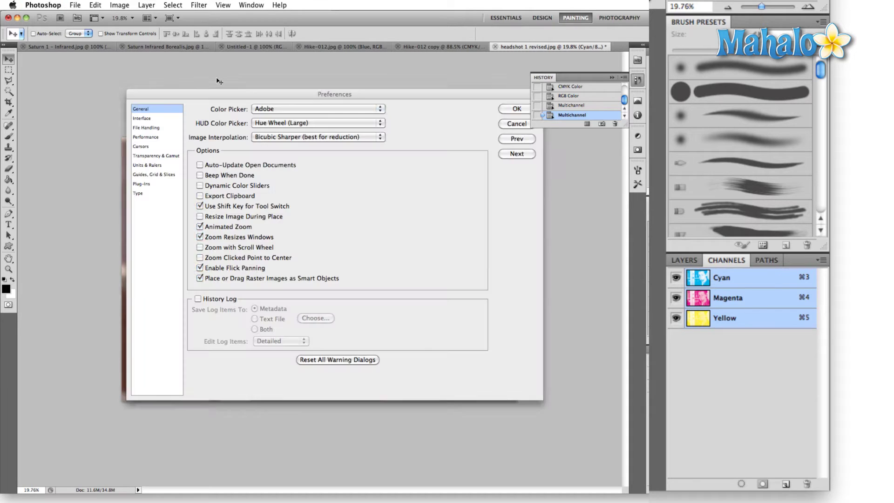
click(173, 118)
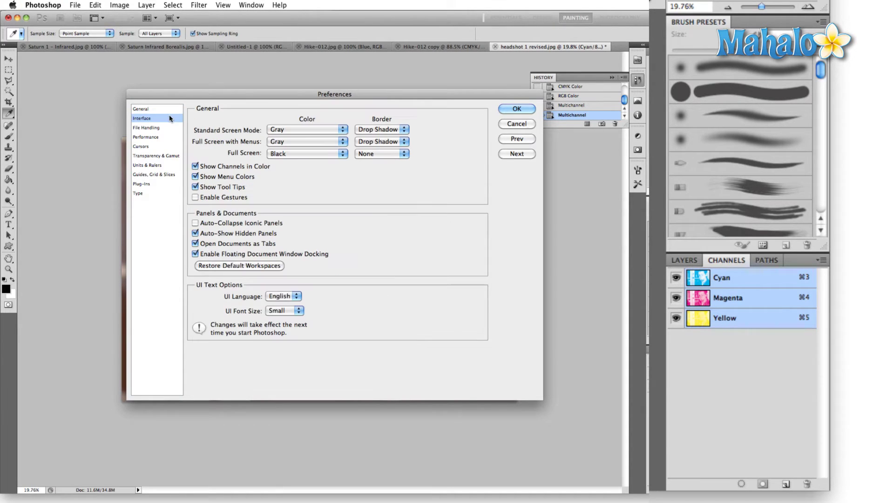
click(196, 166)
click(517, 108)
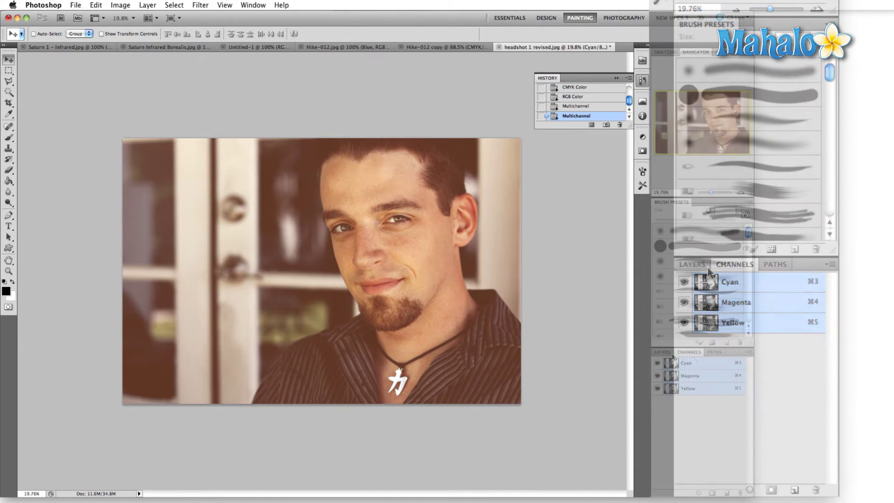
Set the Channels panel thumbnails to the largest size in Panel Options.
click(747, 353)
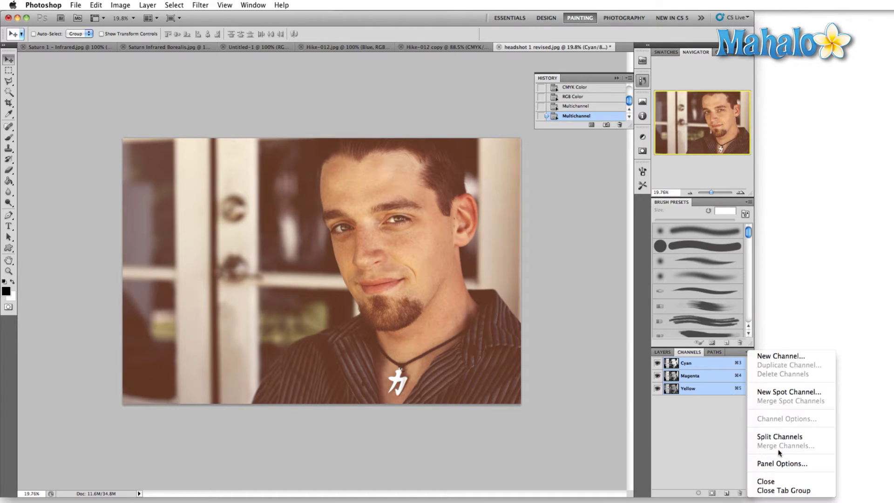
click(780, 463)
click(553, 346)
click(637, 264)
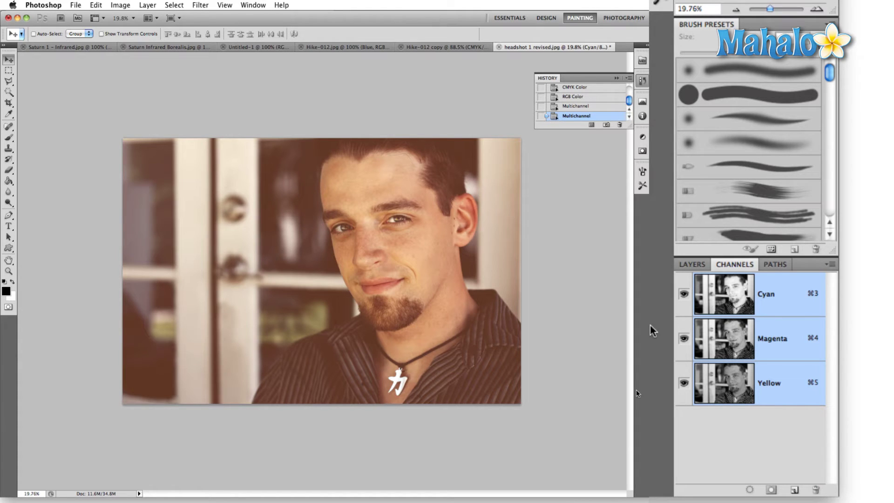
Compare the Cyan, Magenta and Yellow channels, ending with only Cyan visible in grey.
key(super+3)
click(789, 368)
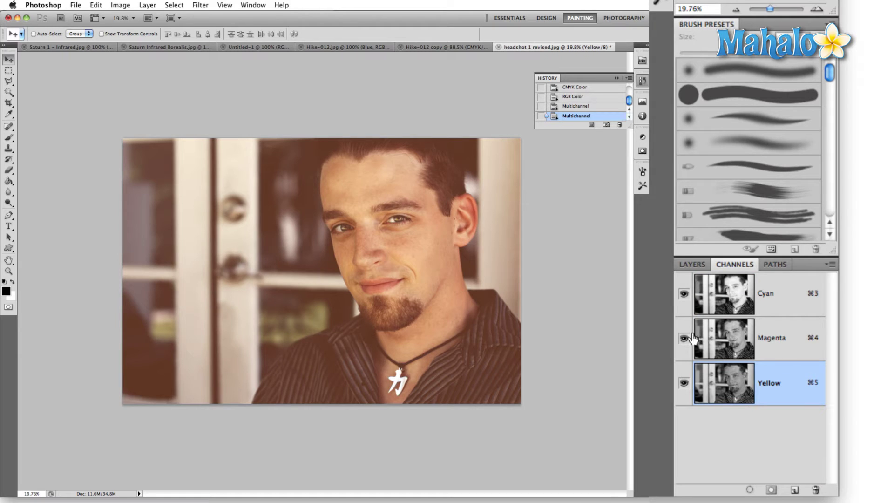
click(684, 382)
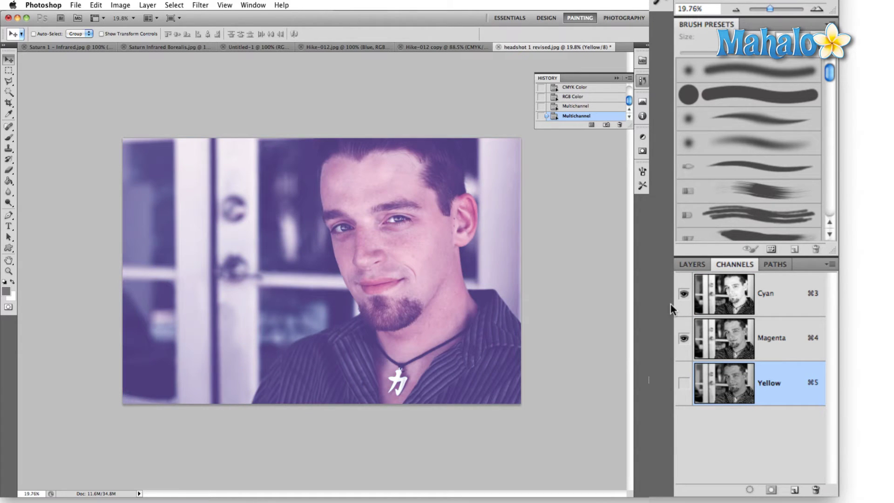
click(685, 298)
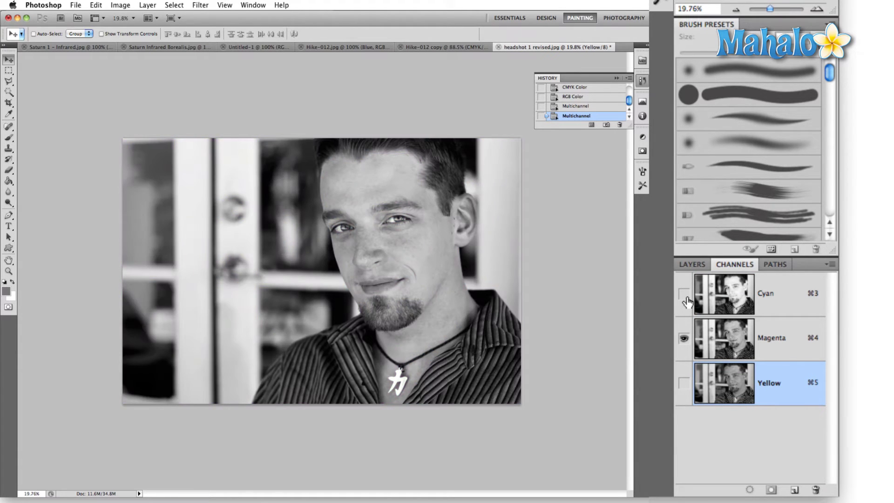
click(806, 353)
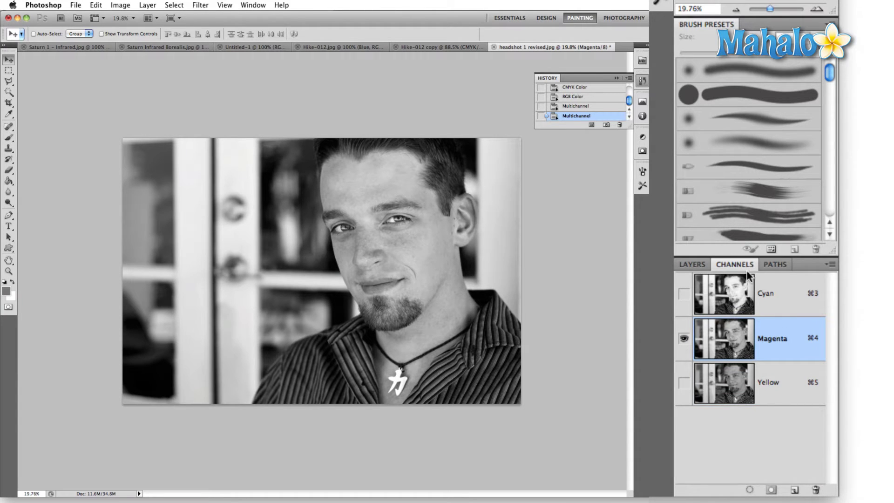
click(778, 293)
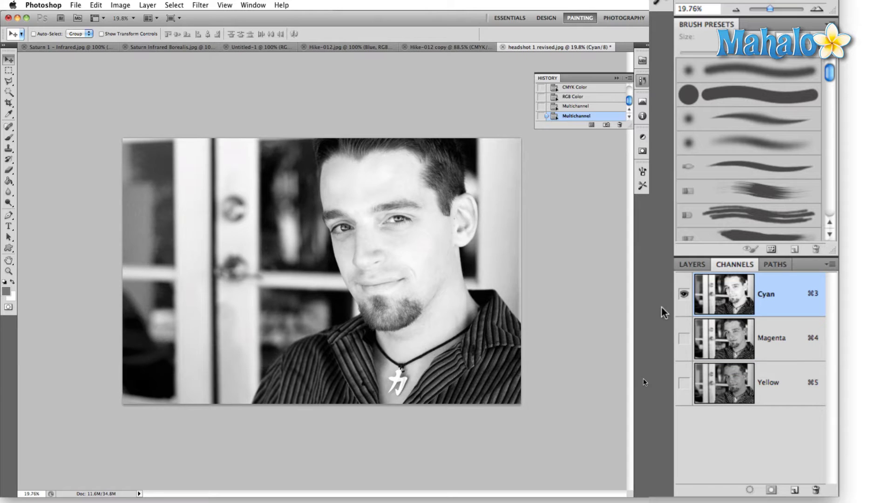
click(800, 344)
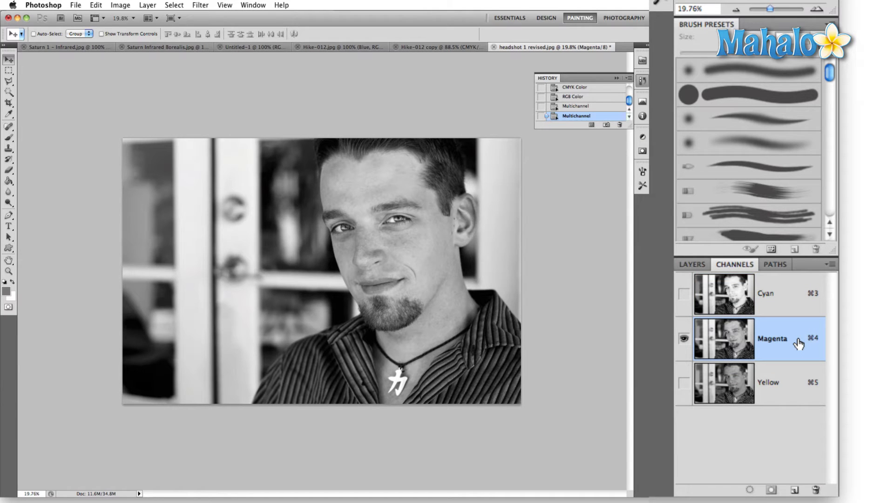
click(793, 301)
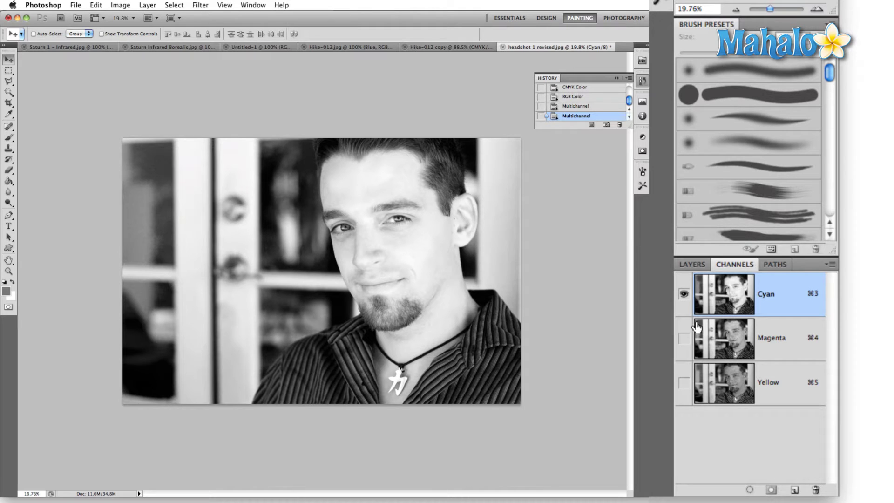
click(684, 337)
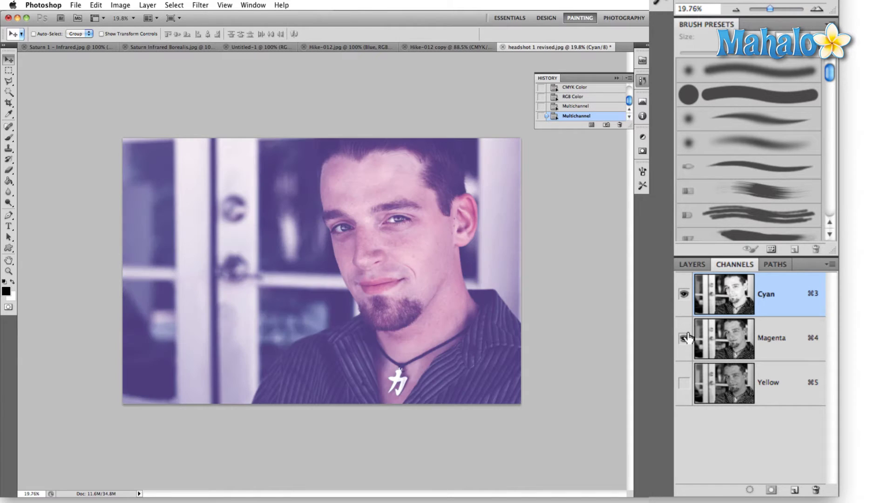
click(684, 337)
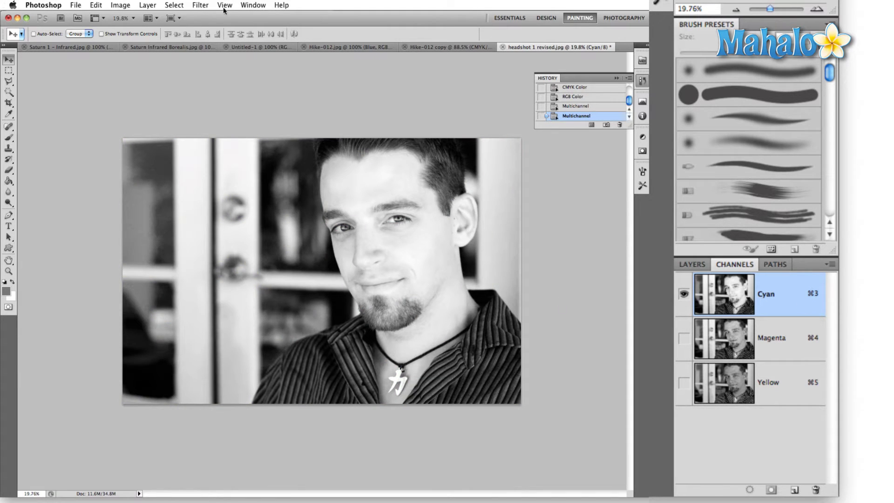
click(122, 6)
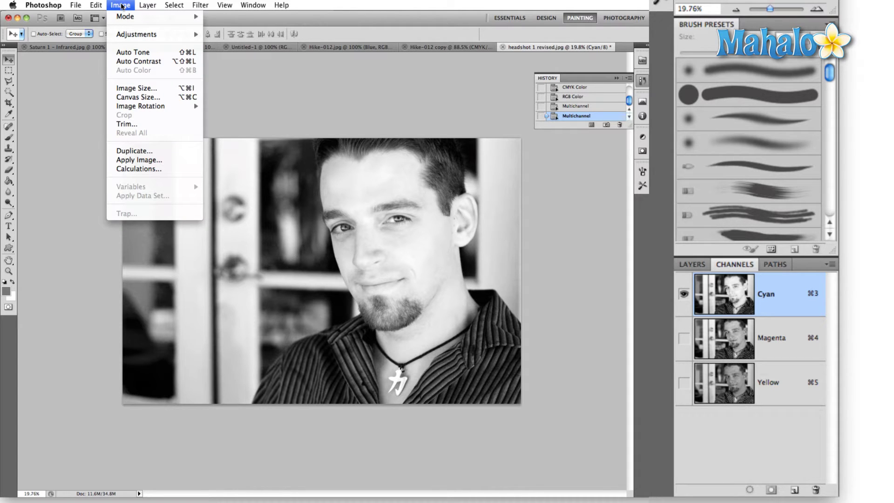
In Calculations, use Magenta as Source 2 and set opacity to 20%.
click(149, 171)
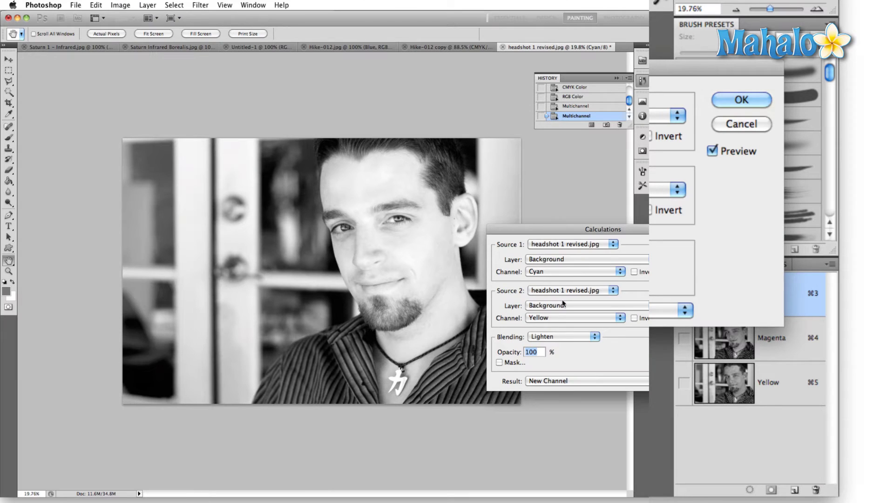
drag(547, 238, 432, 88)
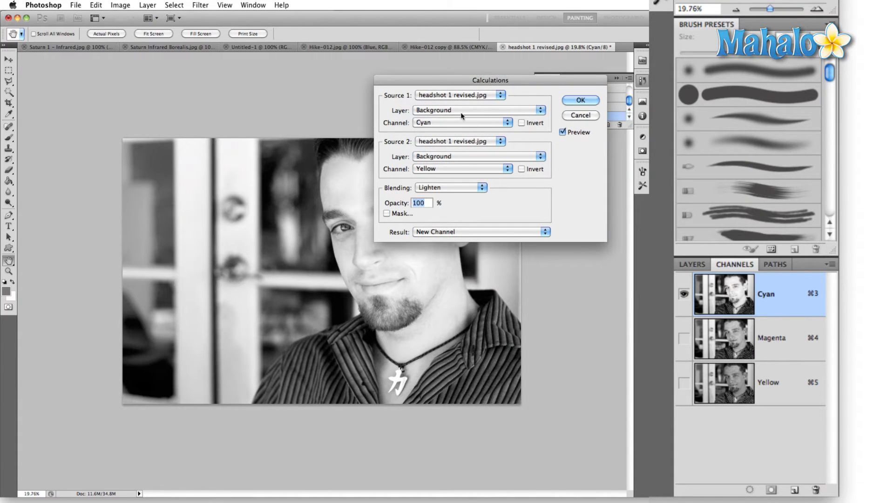
click(461, 169)
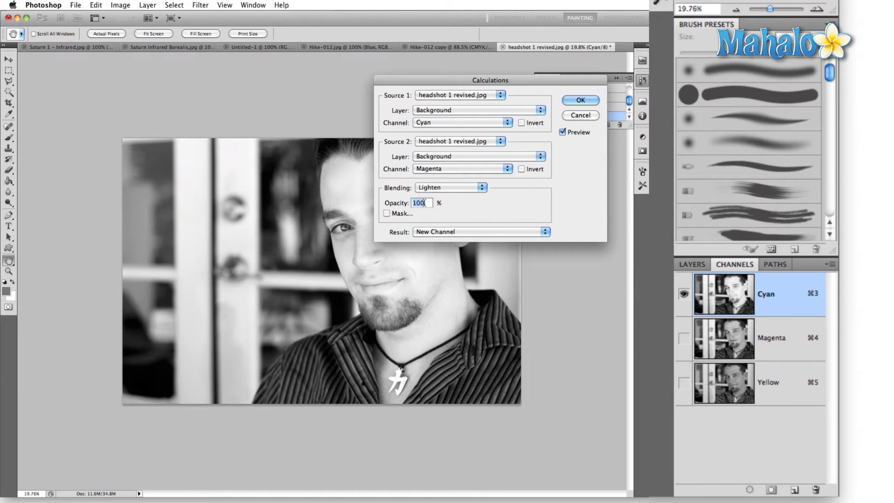
click(450, 187)
click(436, 148)
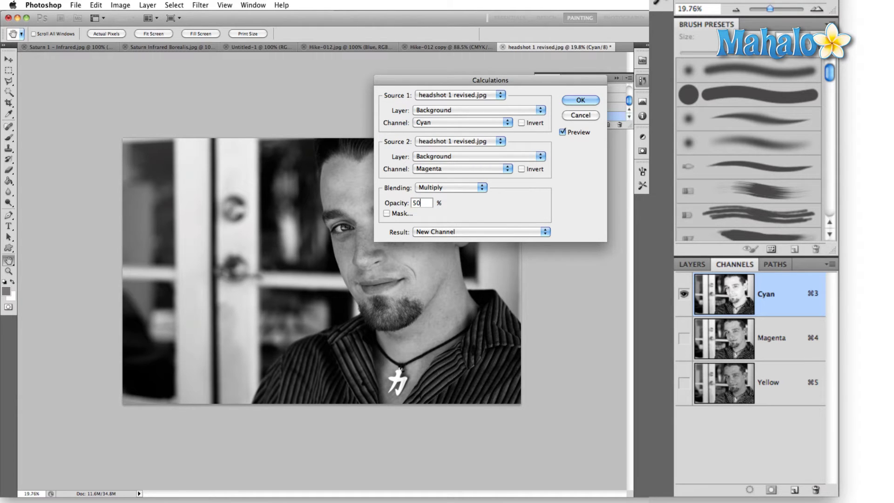
text(20)
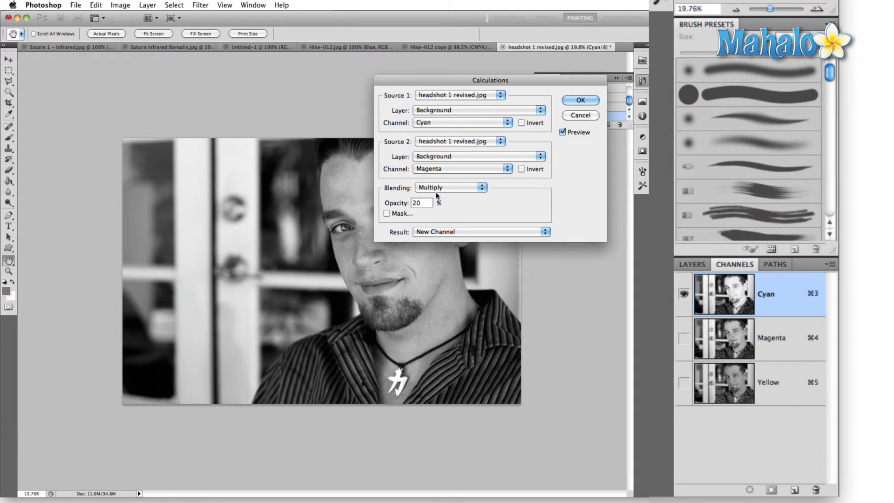
Set the blending to Linear Dodge (Add) and output the result as a new channel.
click(438, 188)
click(445, 235)
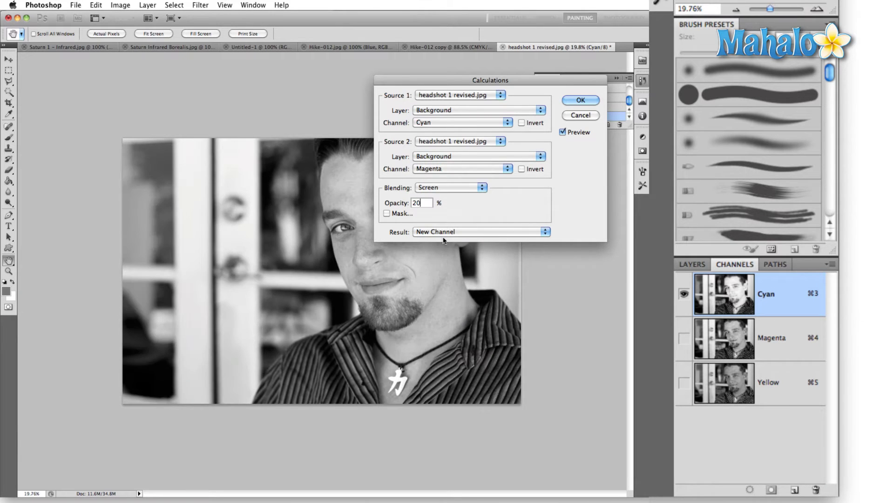
click(455, 191)
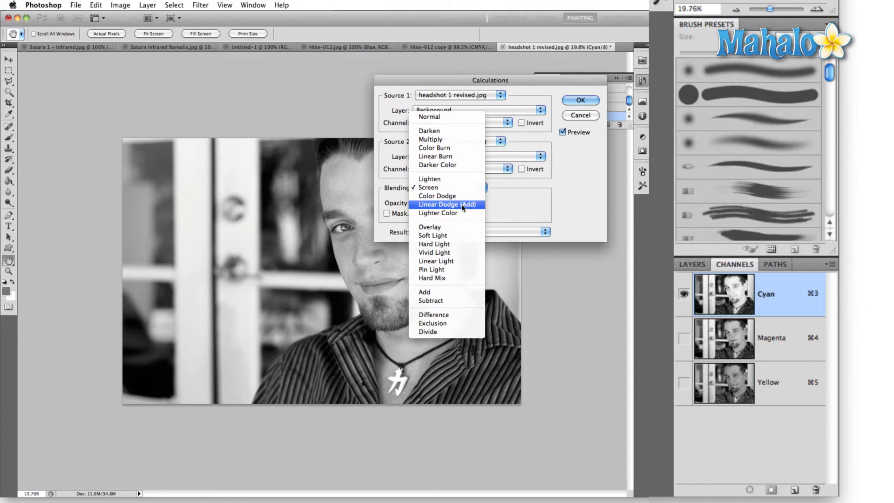
click(458, 205)
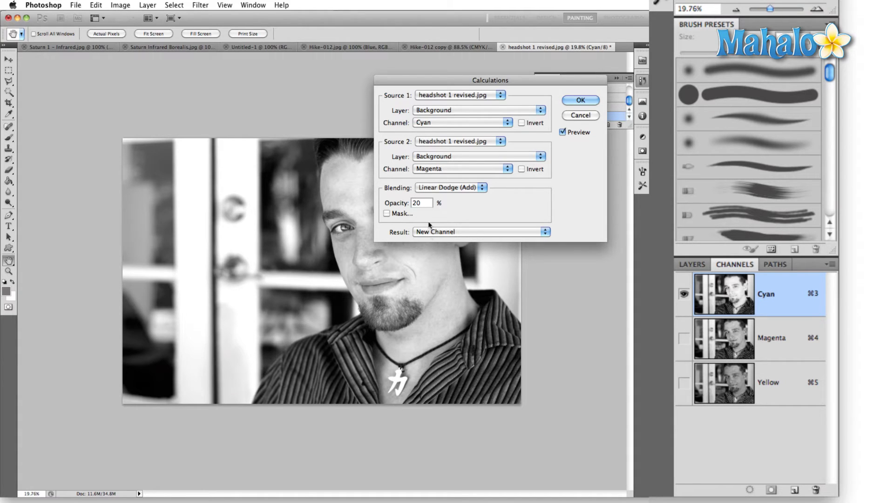
click(582, 101)
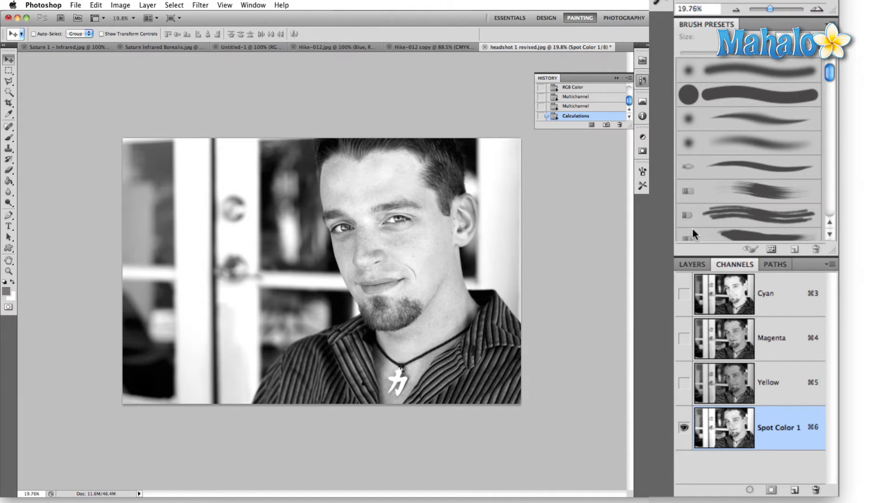
click(691, 263)
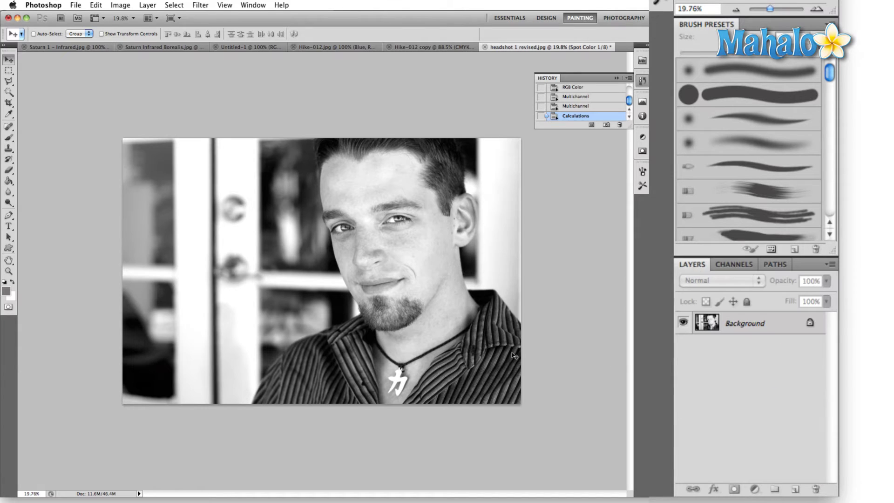
click(122, 5)
Apply Levels with input black 10 and midtones 2.08, then name the new channel Yellow.
mouse_move(138, 33)
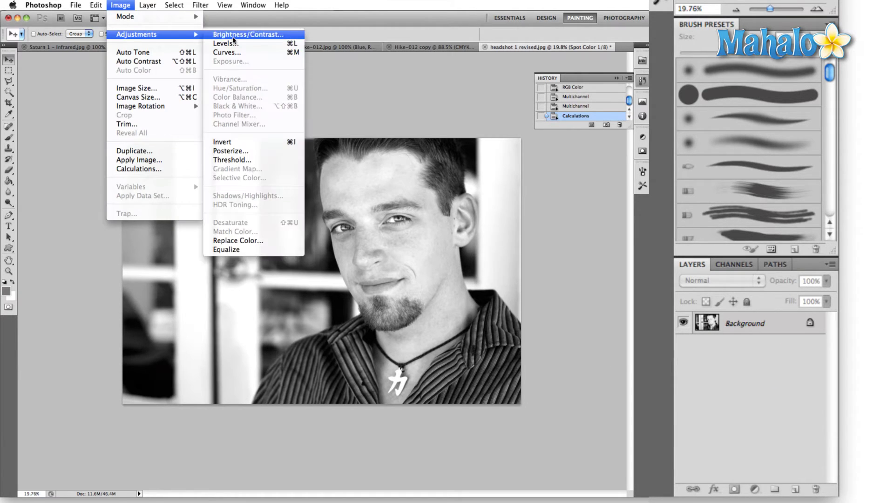
click(221, 44)
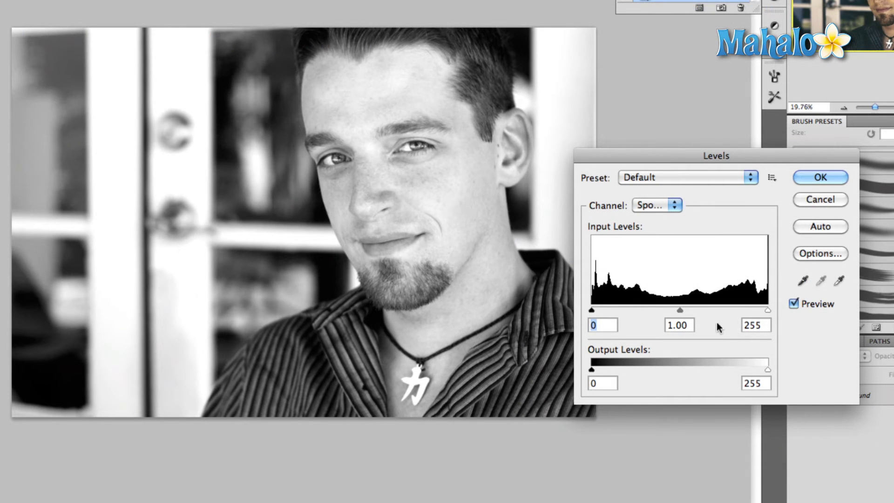
drag(681, 313, 598, 311)
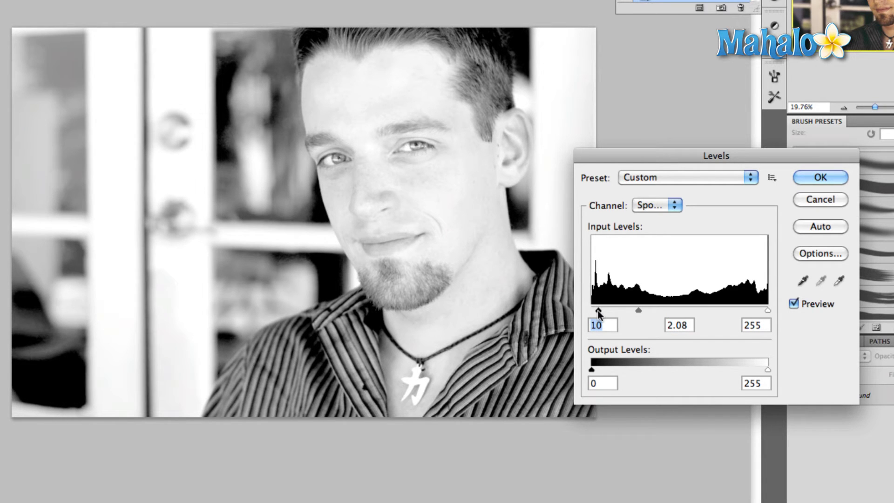
click(829, 183)
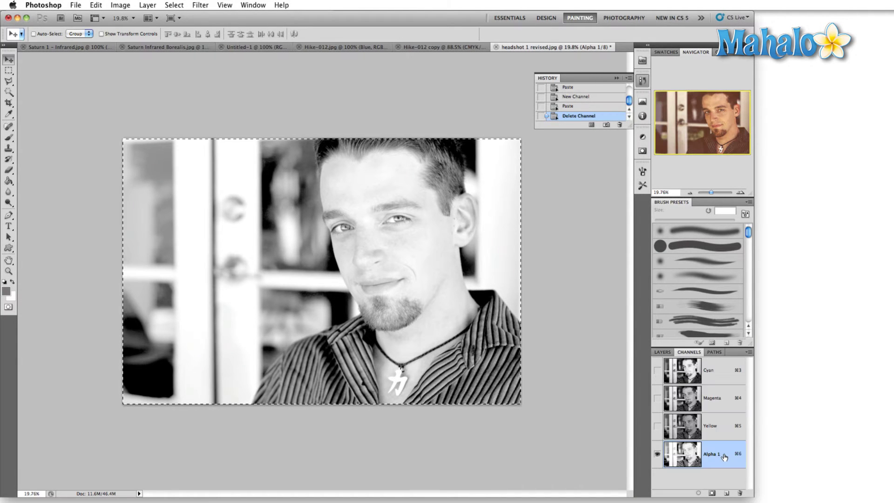
double_click(724, 452)
text(Yellow)
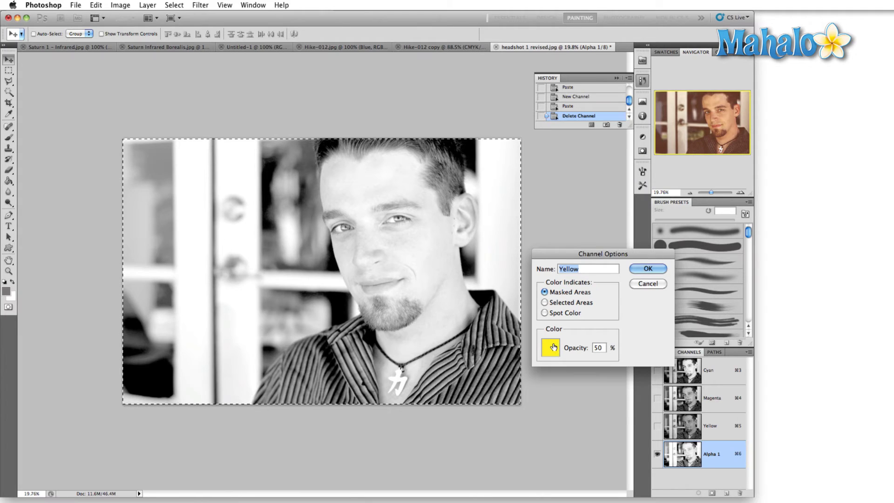
Set the channel's display colour to Y 0 and K 100, keeping the name Black.
click(553, 346)
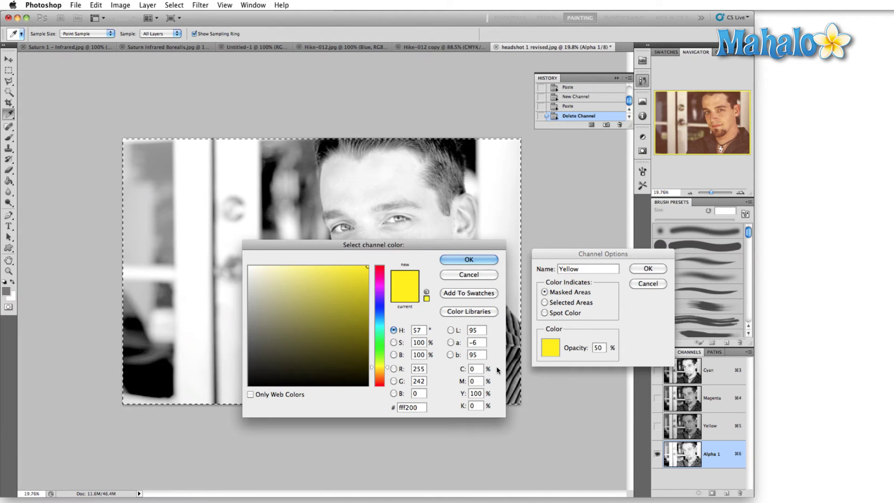
click(476, 394)
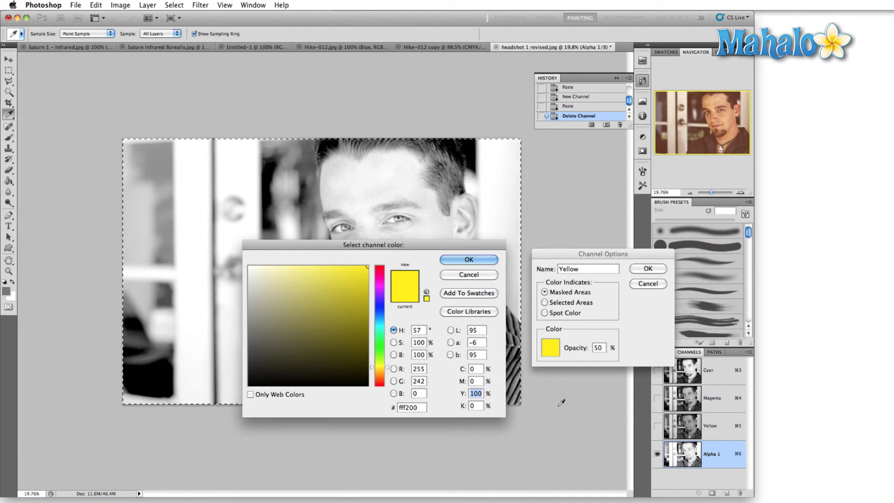
text(0)
key(Tab)
text(1)
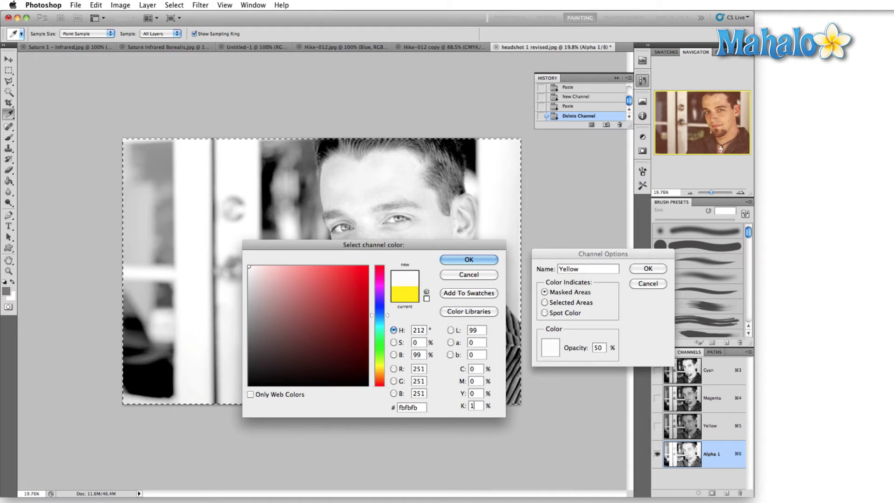
text(00)
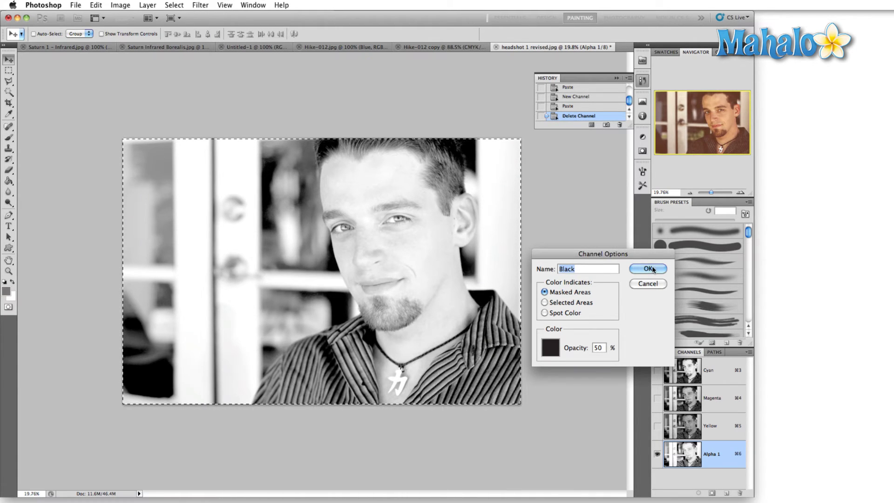
click(648, 269)
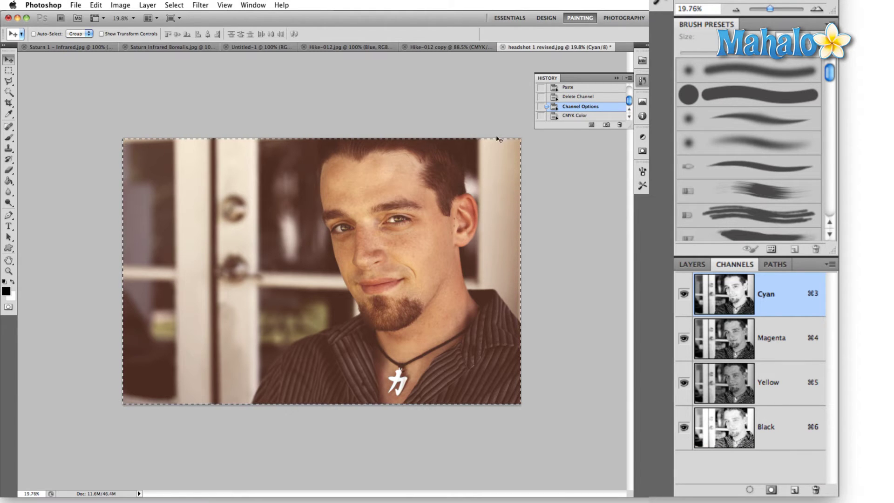
Convert the Multichannel image to CMYK Color, accepting the profile warning.
click(128, 6)
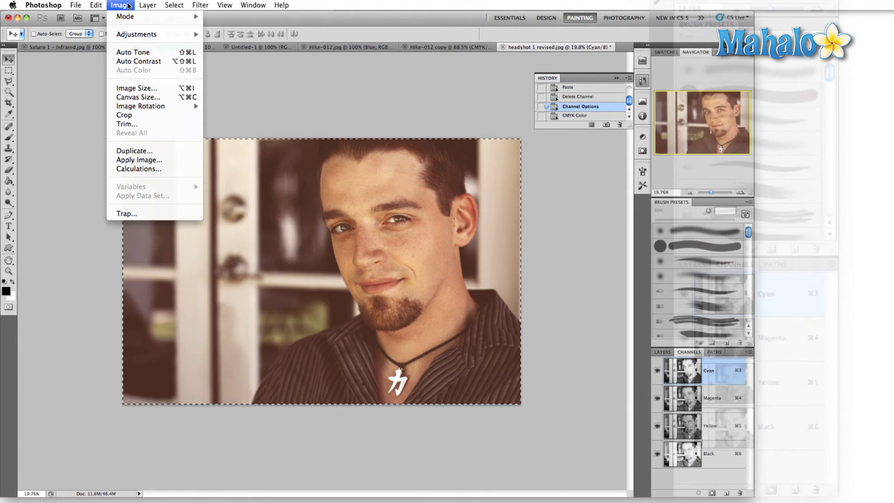
mouse_move(145, 22)
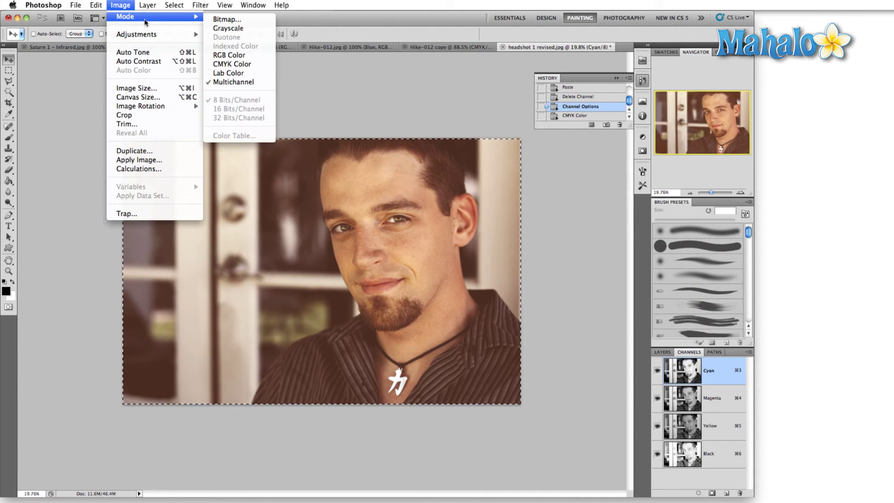
click(237, 68)
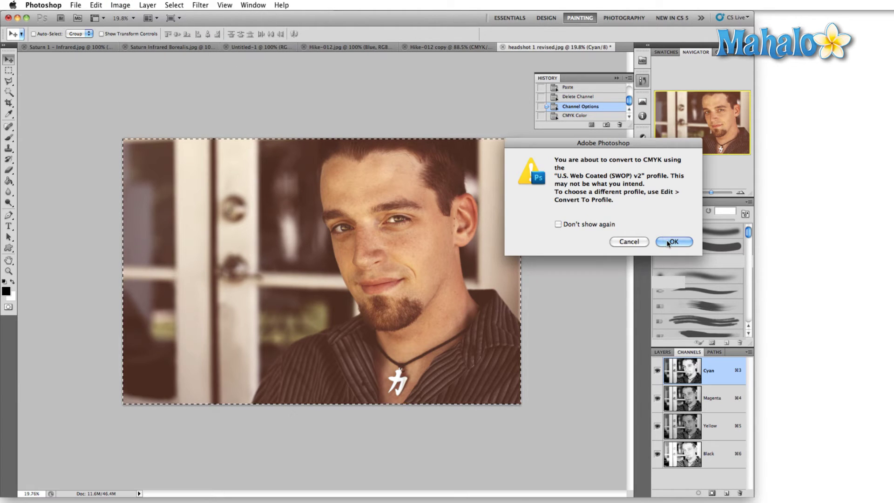
click(671, 241)
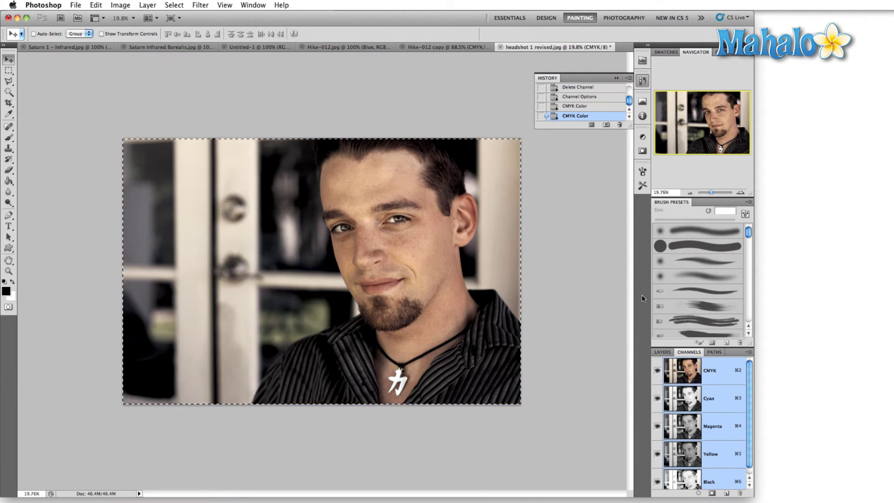
click(607, 125)
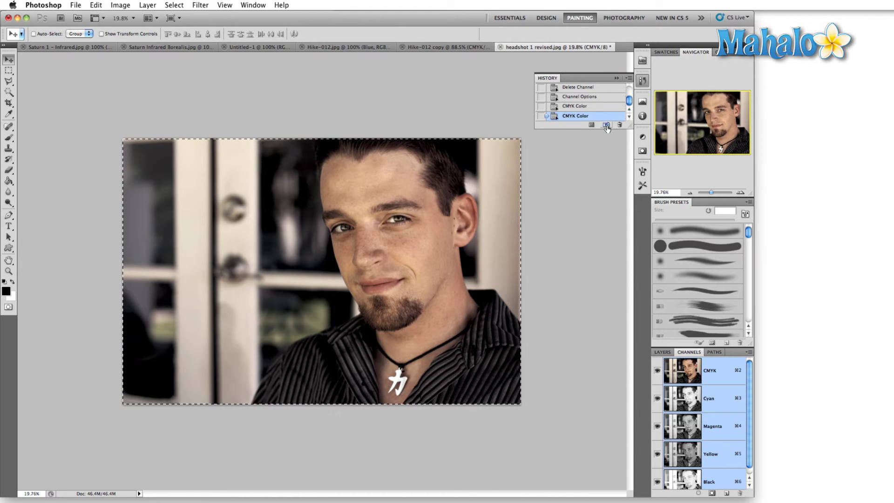
Save the current CMYK result as a history snapshot named Snapshot 1.
click(606, 125)
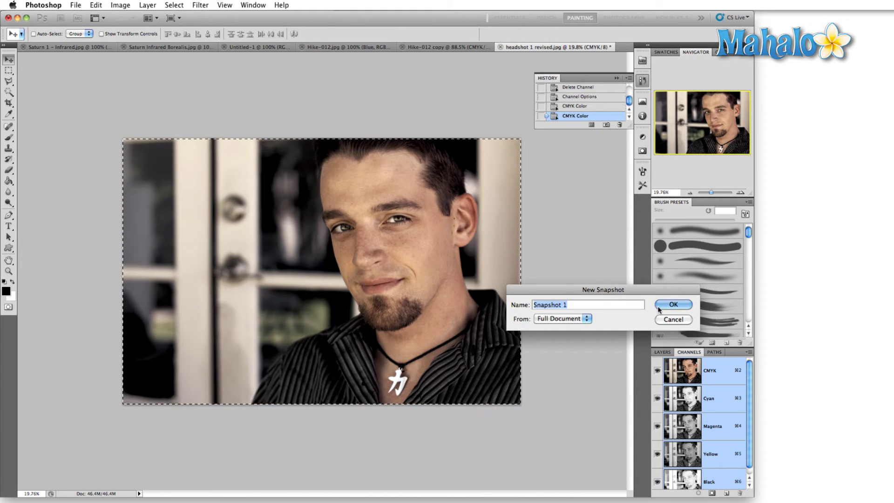
key(Return)
scroll(609, 91, up, 5)
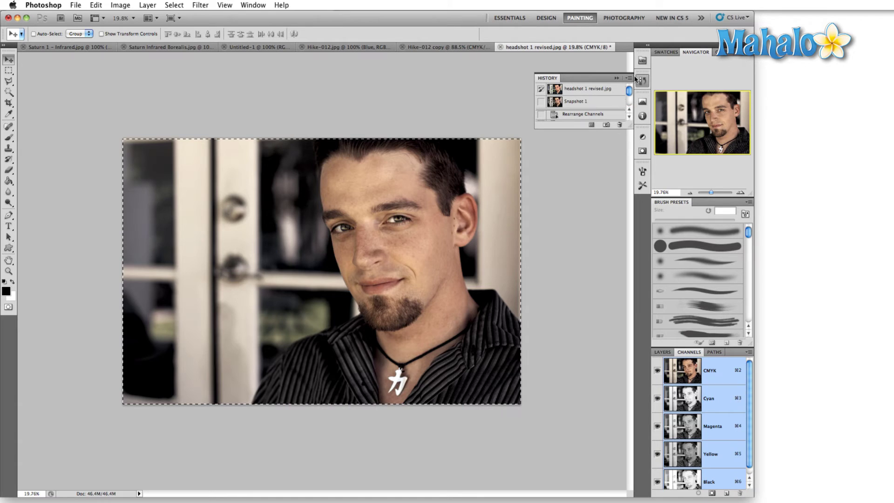
Switch between the original photo and Snapshot 1 twice to compare them, ending on Snapshot 1.
click(609, 91)
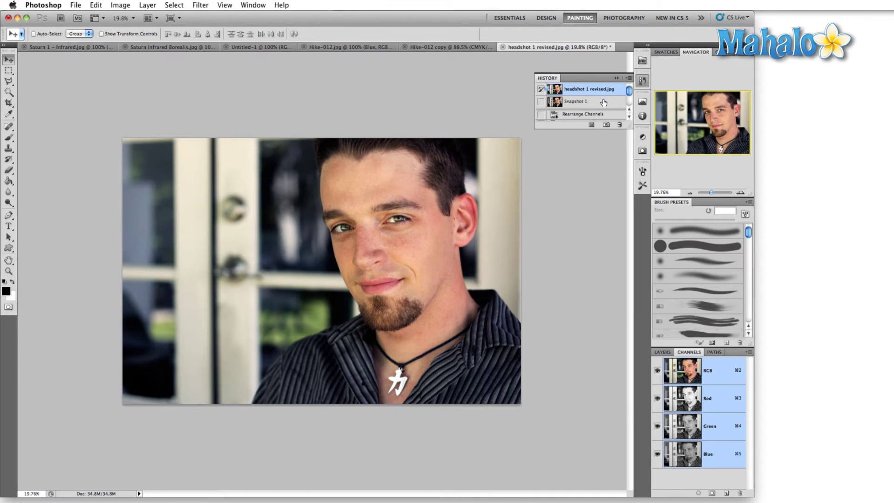
click(604, 102)
click(600, 88)
click(600, 102)
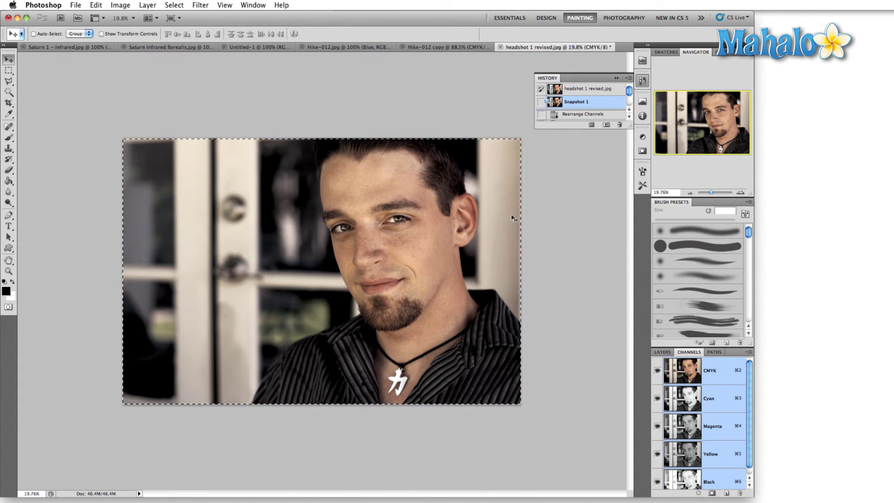
Paste the Roland synthesizer image as a new layer and enlarge it with Free Transform.
key(super+v)
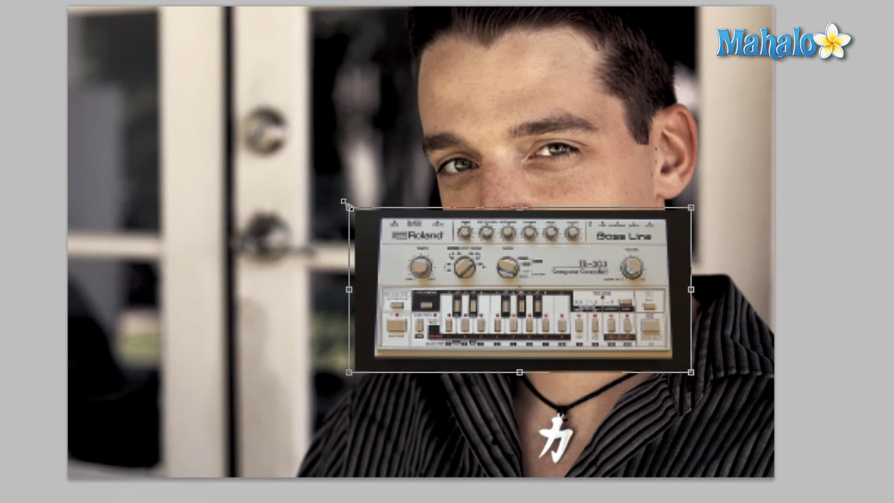
drag(349, 205, 128, 101)
key(Return)
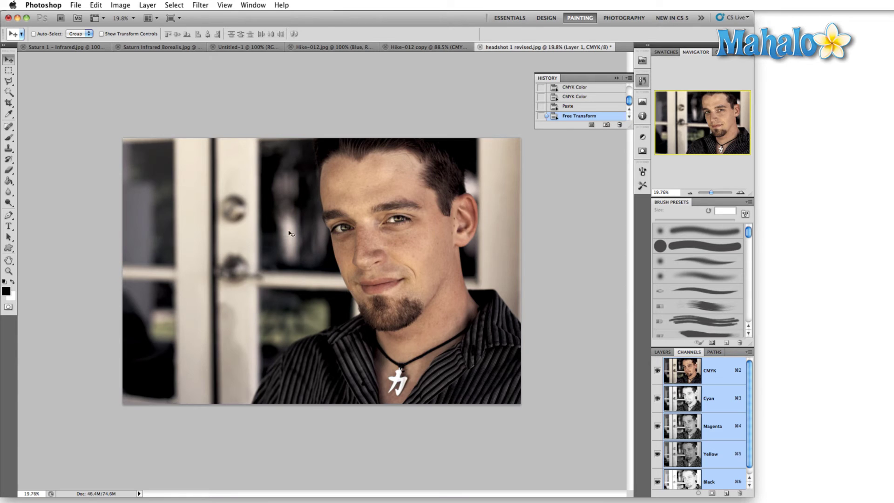
Convert the headshot to Multichannel mode, flattening and discarding the hidden layer.
click(123, 7)
mouse_move(127, 17)
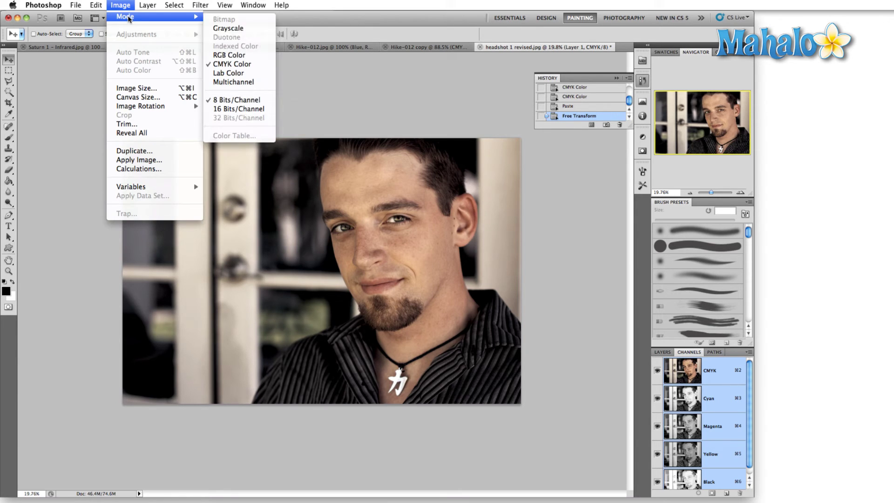
click(233, 82)
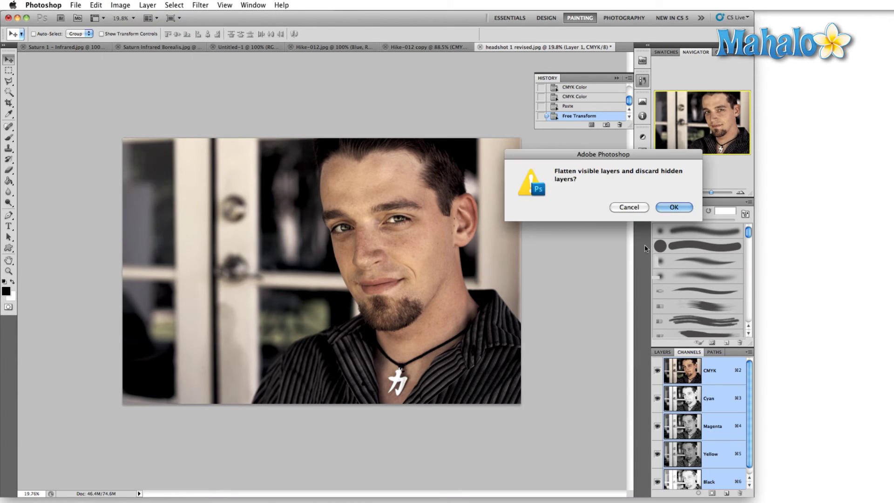
click(679, 211)
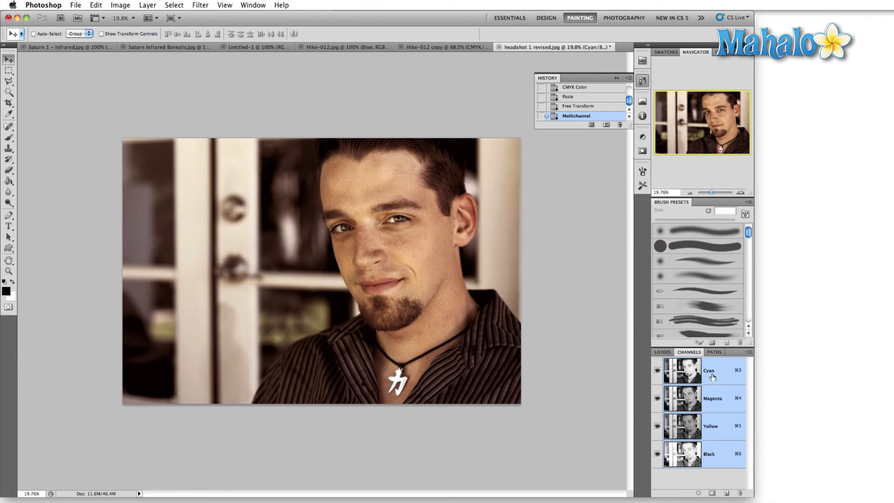
Rename the Cyan channel to Yellow with a yellow ink colour (cyan 0, yellow 100).
click(723, 375)
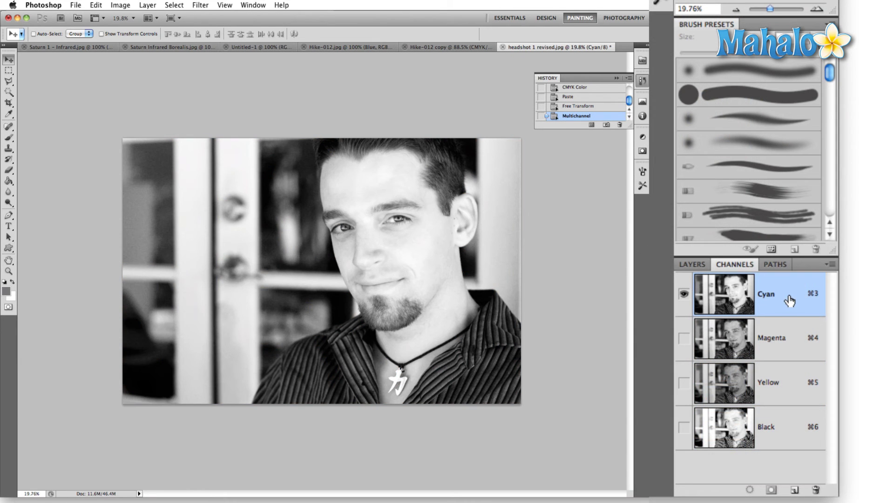
double_click(790, 302)
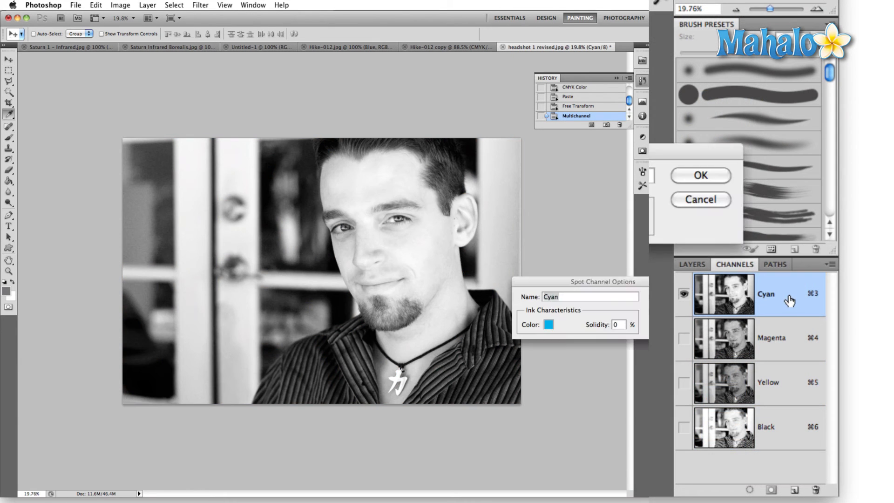
click(549, 325)
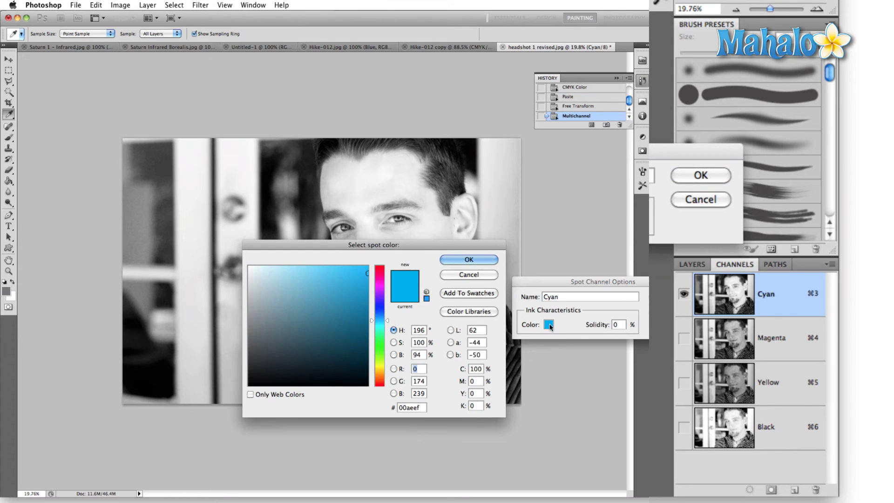
click(473, 368)
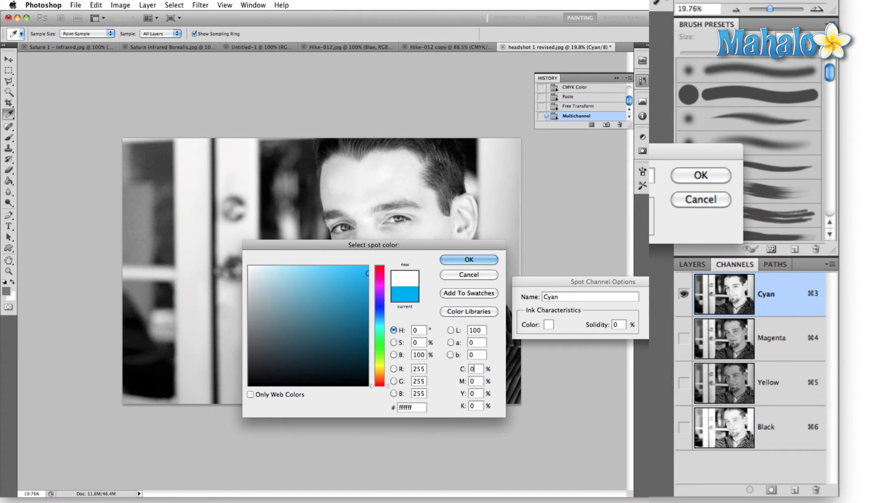
text(0)
key(Tab)
key(Tab)
text(100)
key(Return)
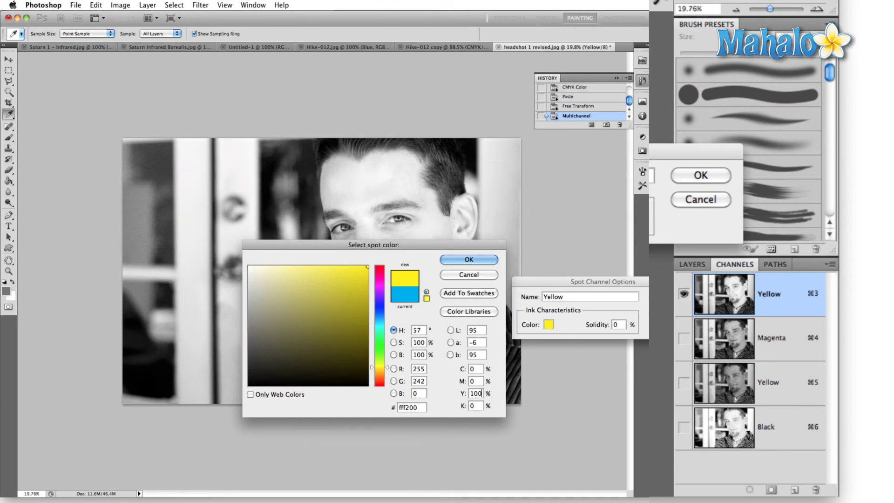
click(704, 180)
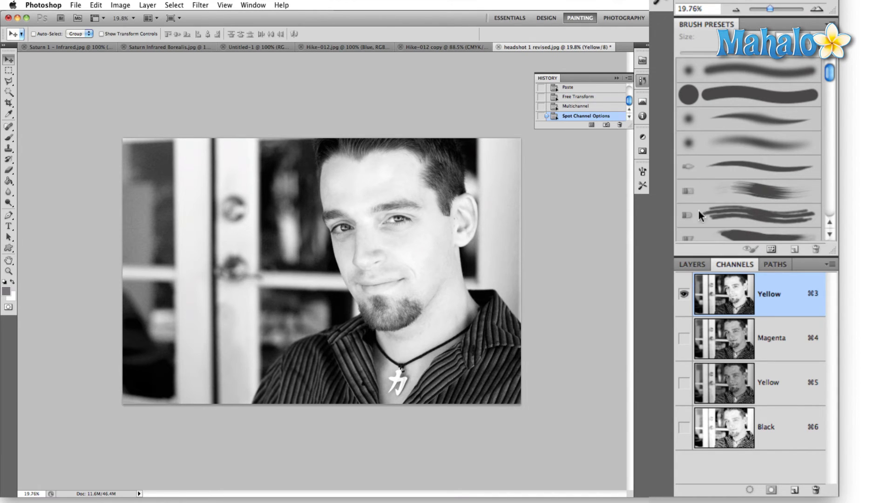
Rename the original Yellow channel to Cyan with a cyan ink colour, then move it to the top.
double_click(785, 385)
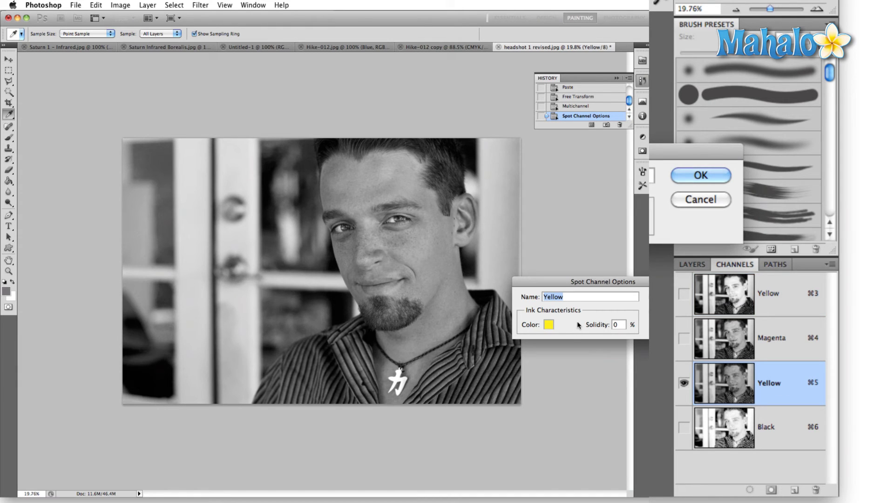
click(549, 325)
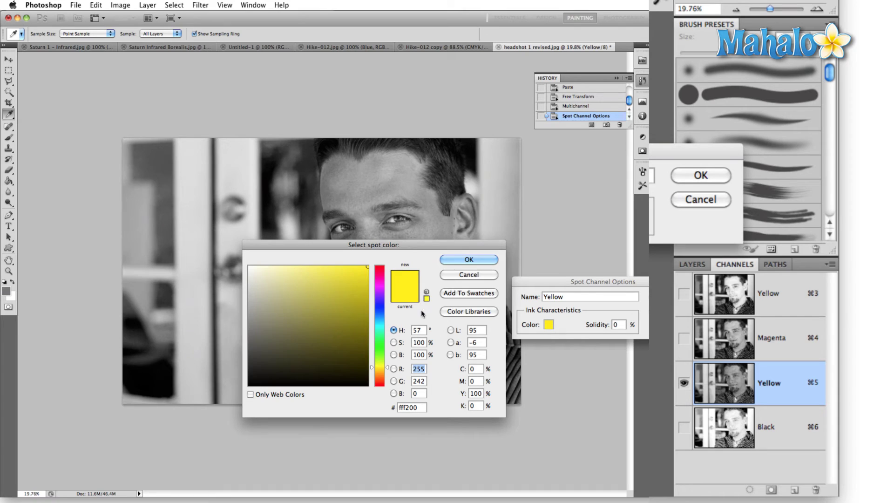
double_click(475, 394)
text(0)
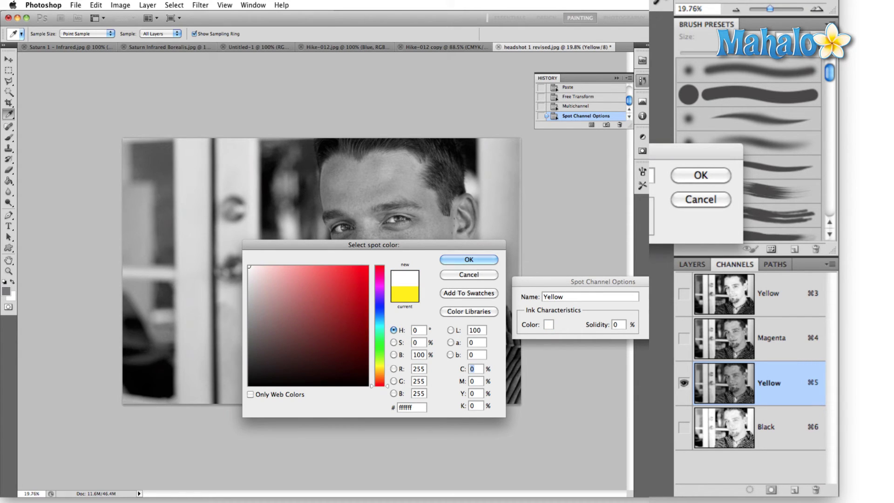
text(100)
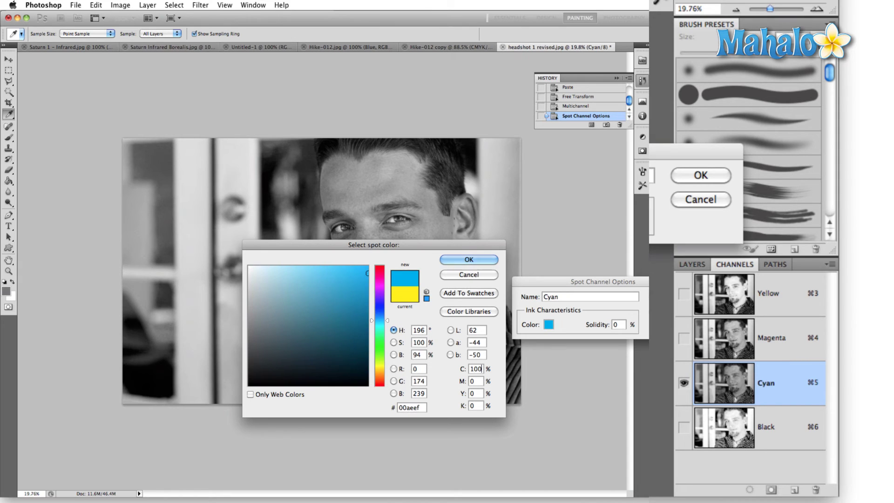
click(469, 260)
click(701, 175)
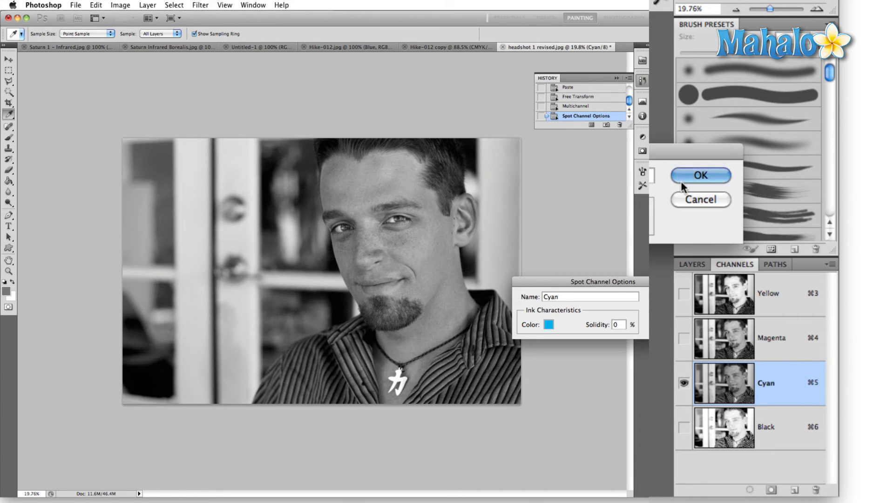
drag(798, 406, 780, 390)
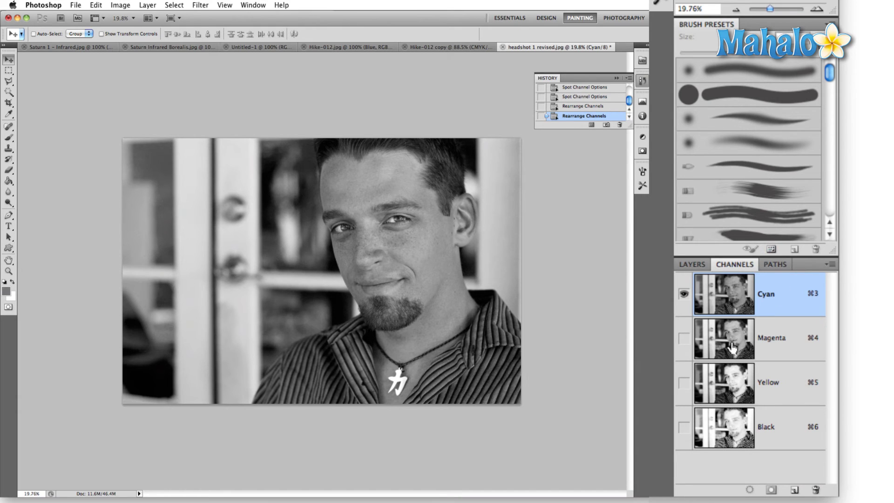
Turn on the Magenta, Yellow and Black channels to reveal the blue-skinned false-colour composite.
click(684, 338)
click(683, 382)
click(684, 426)
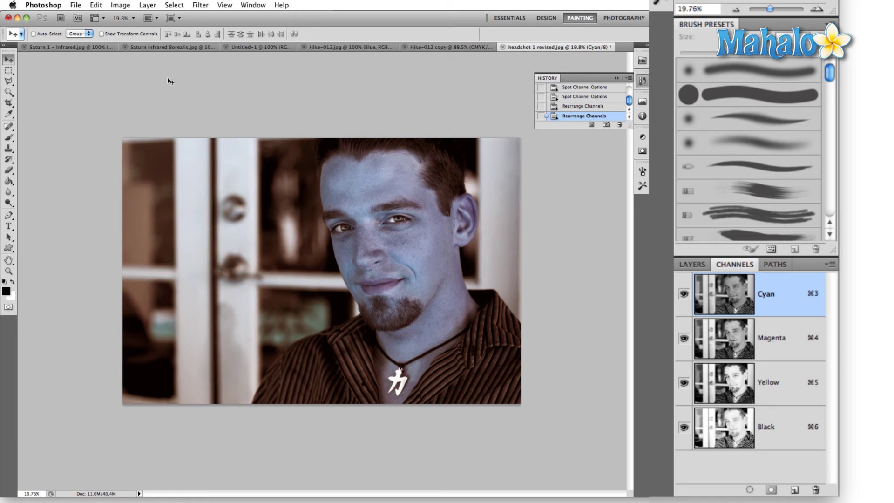
click(112, 5)
mouse_move(142, 20)
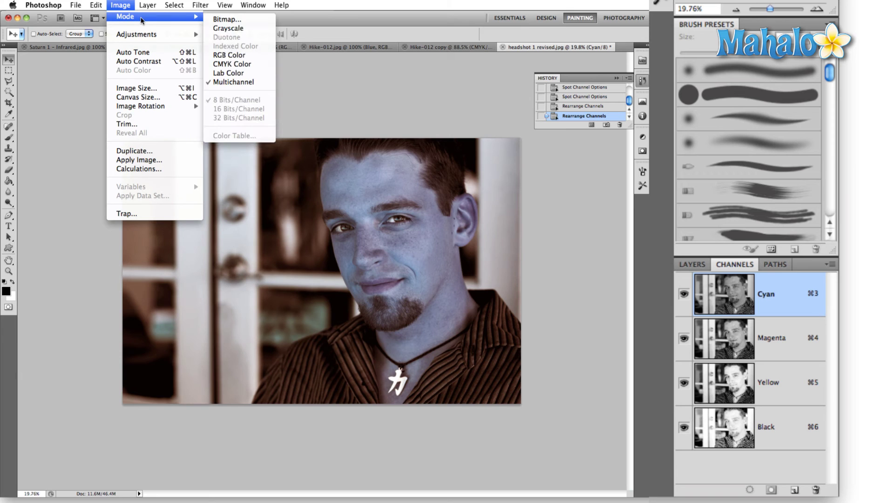
Convert the image to CMYK Color mode, accepting the conversion warning.
click(264, 65)
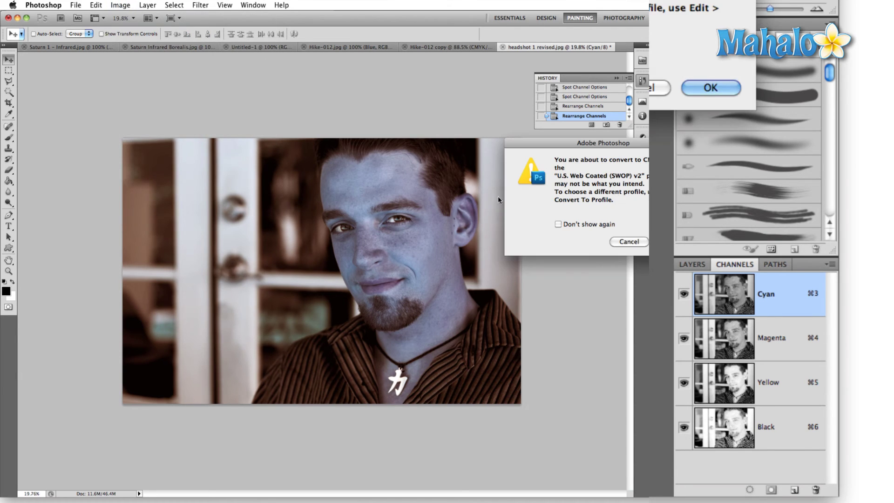
click(705, 80)
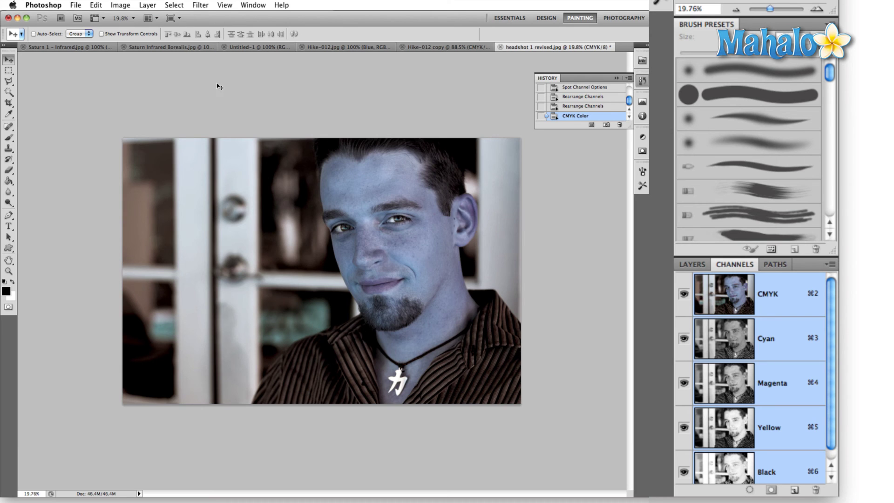
click(187, 47)
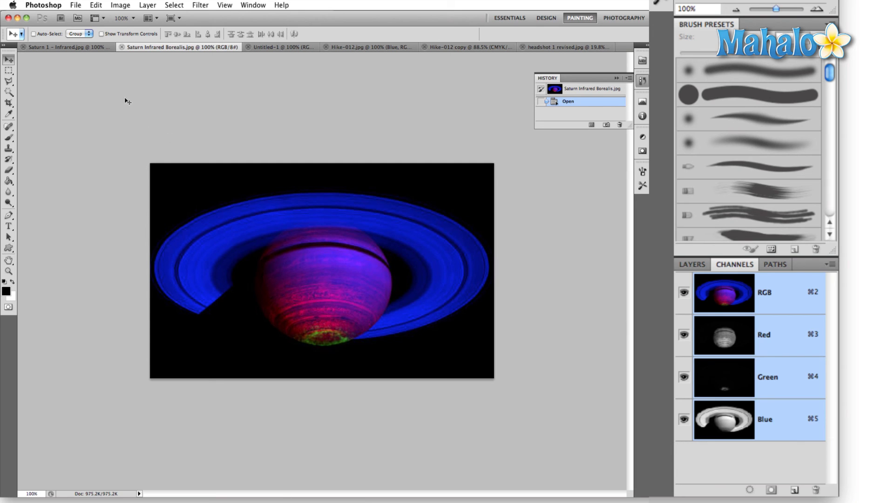
click(75, 48)
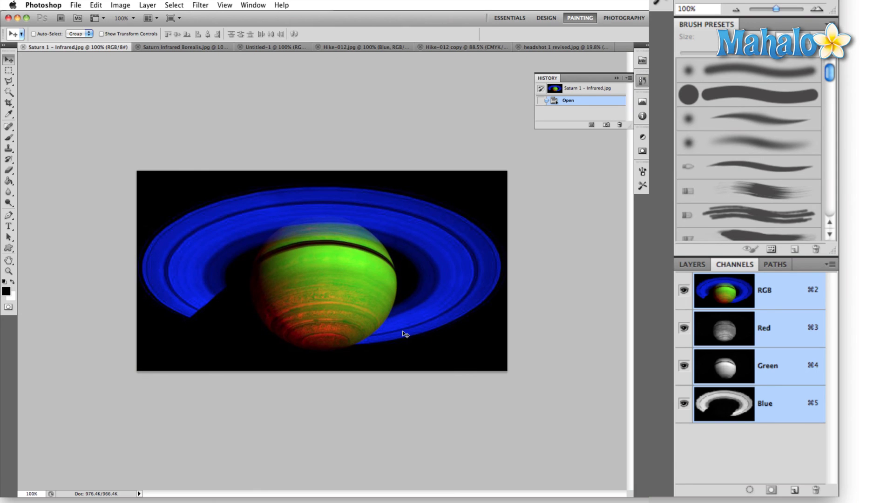
click(155, 48)
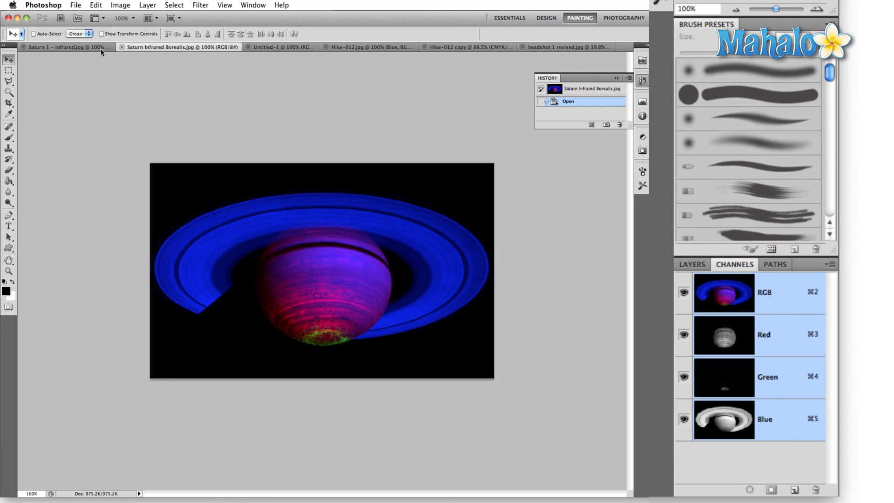
click(70, 48)
key(ctrl+Tab)
click(572, 47)
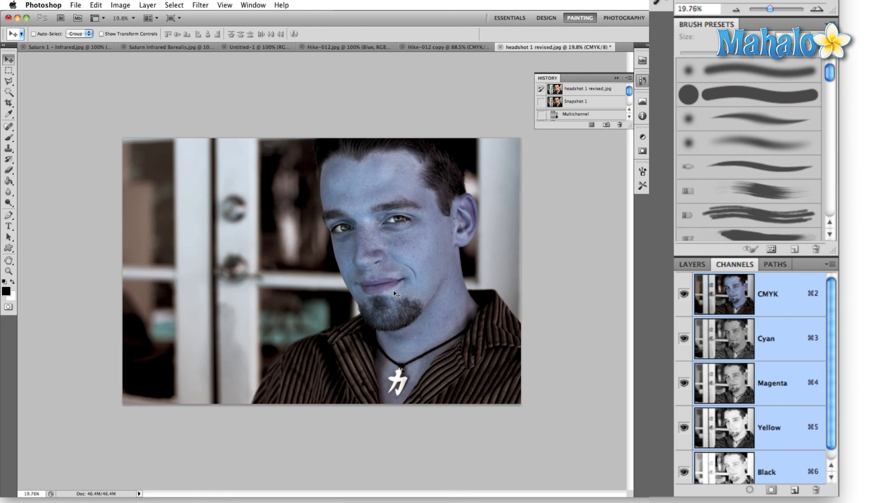